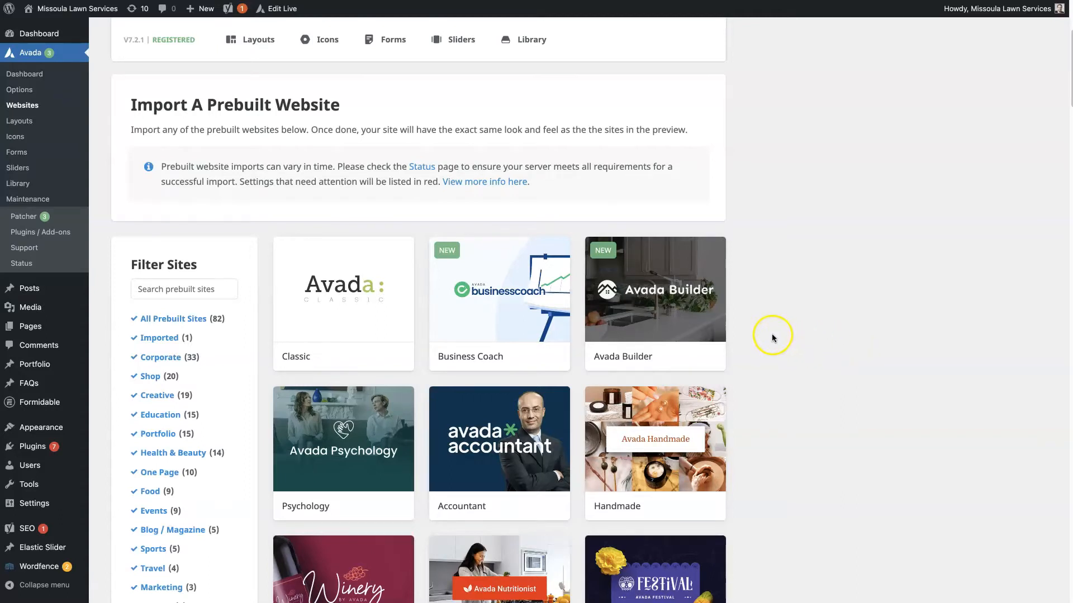
scroll(772, 334, "down", 3)
scroll(788, 364, "down", 3)
scroll(788, 364, "down", 2)
scroll(789, 364, "up", 3)
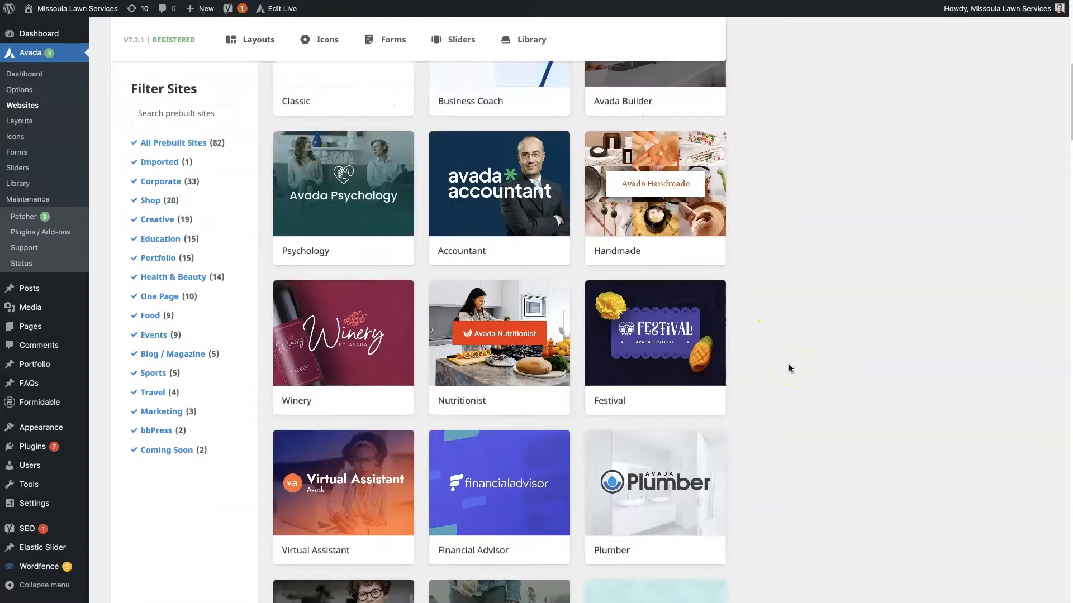
scroll(789, 364, "up", 2)
scroll(788, 364, "up", 1)
scroll(789, 364, "up", 1)
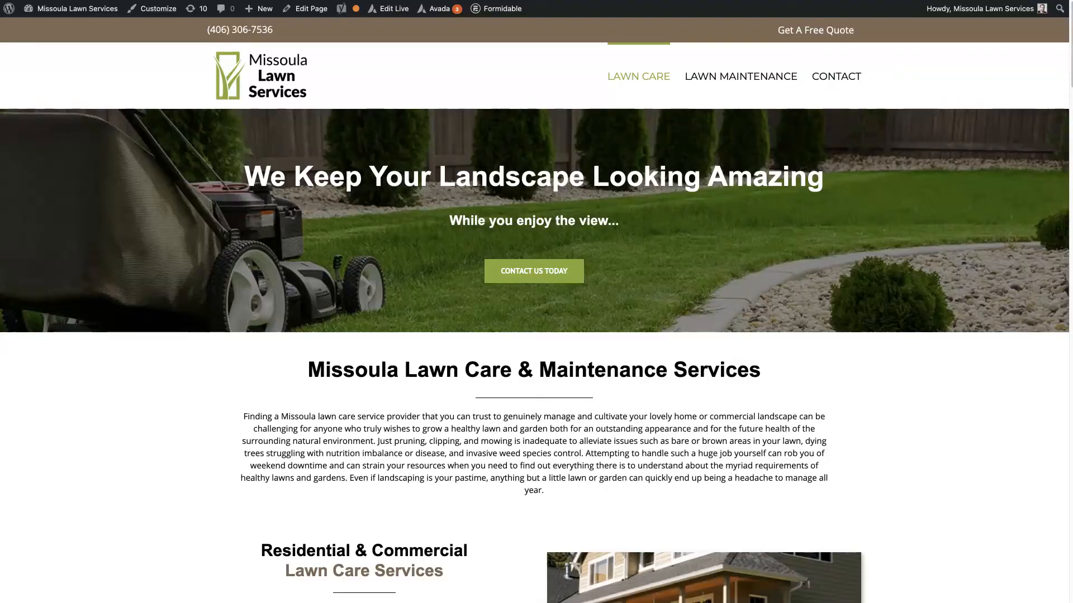
scroll(857, 375, "down", 10)
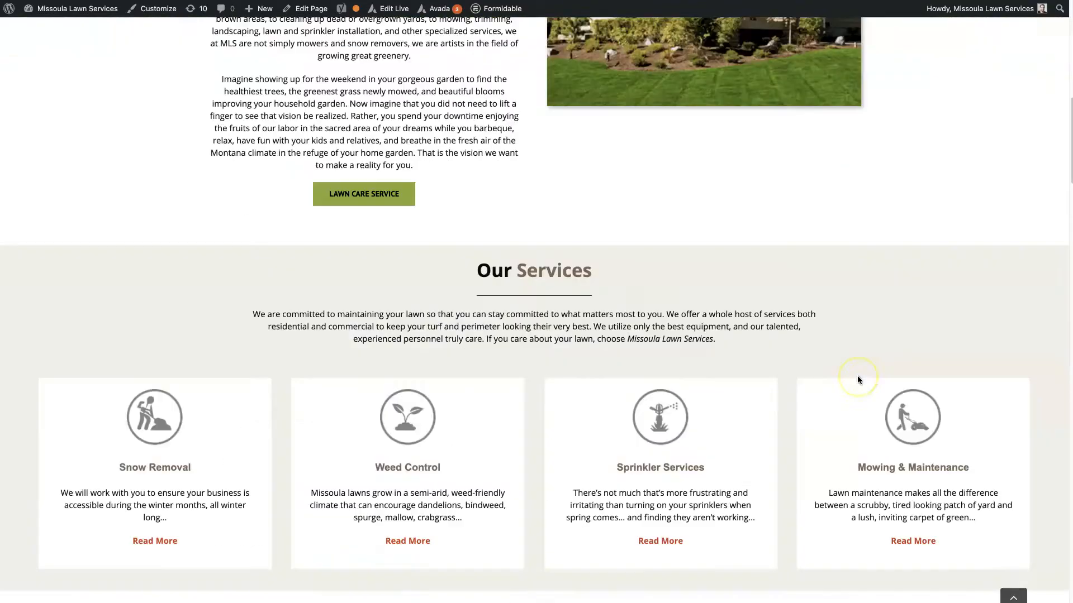
scroll(856, 376, "up", 10)
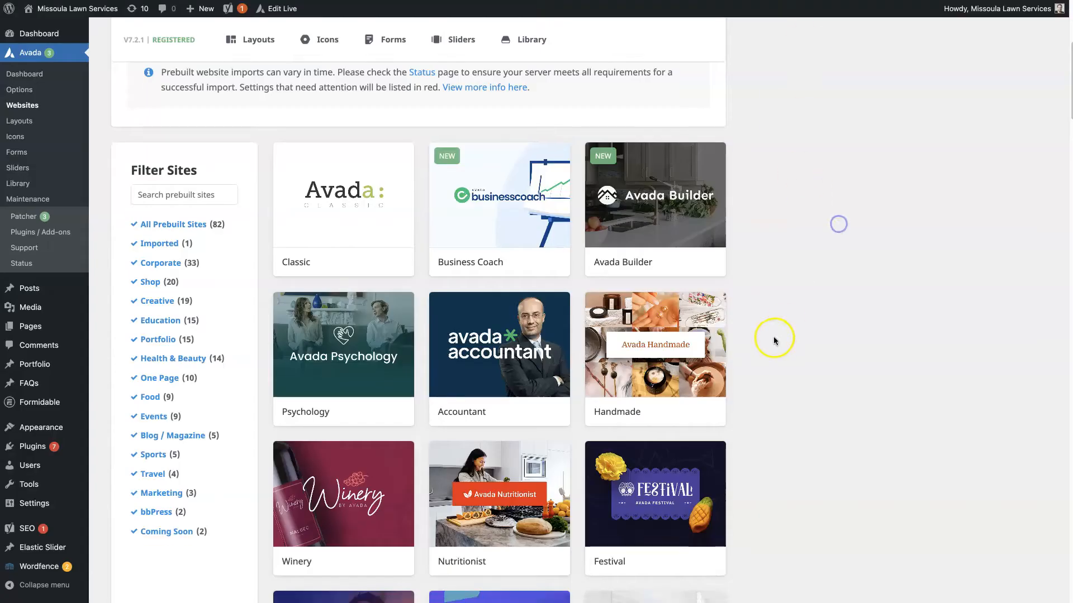
scroll(773, 337, "down", 1)
scroll(773, 336, "up", 2)
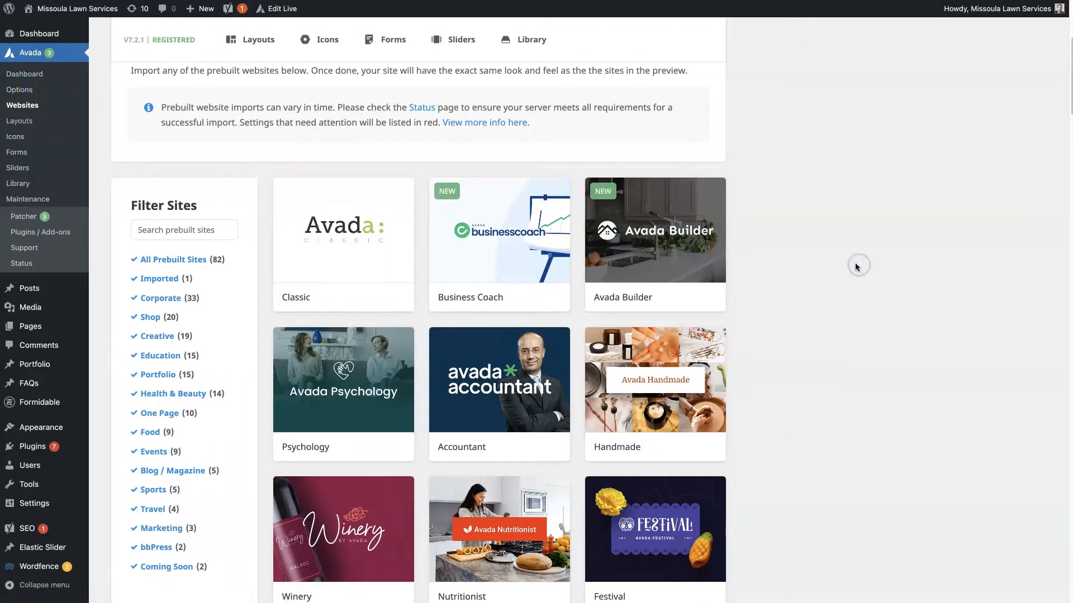
scroll(733, 344, "down", 1)
scroll(733, 344, "down", 10)
scroll(732, 341, "down", 10)
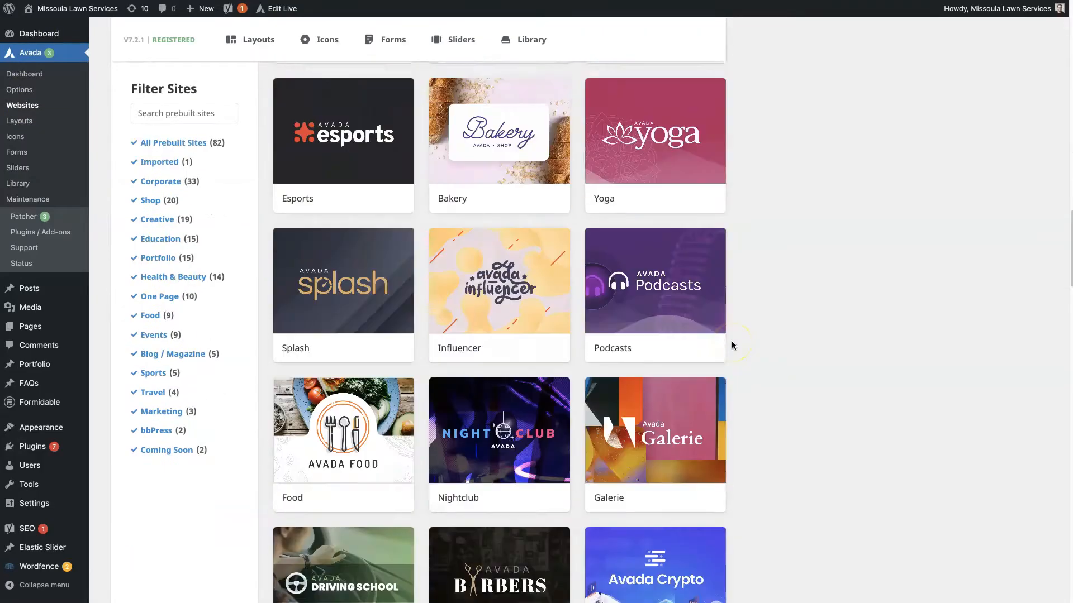
scroll(732, 341, "down", 10)
scroll(731, 341, "down", 10)
scroll(731, 341, "down", 10)
scroll(731, 341, "down", 10)
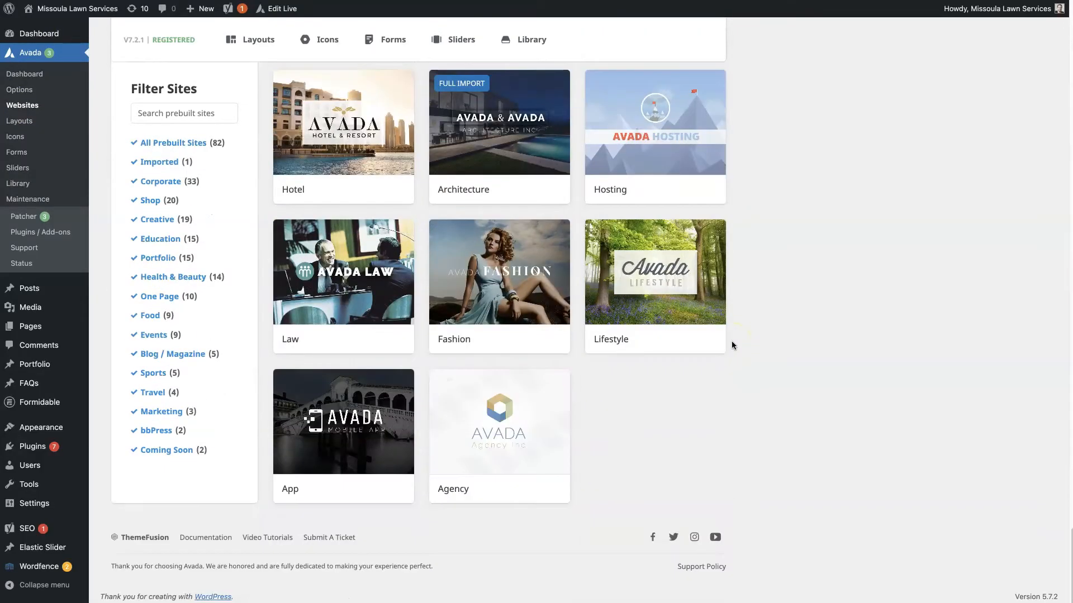
scroll(732, 341, "up", 8)
scroll(732, 341, "up", 8)
scroll(732, 341, "up", 8)
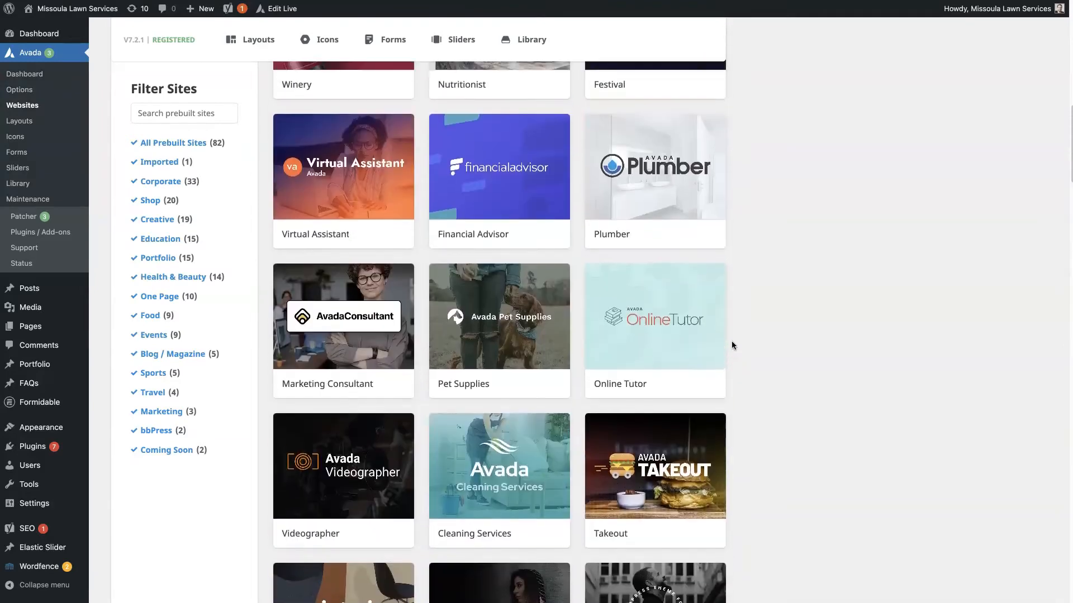
scroll(732, 342, "up", 8)
scroll(732, 340, "up", 4)
scroll(731, 342, "down", 1)
scroll(732, 341, "up", 4)
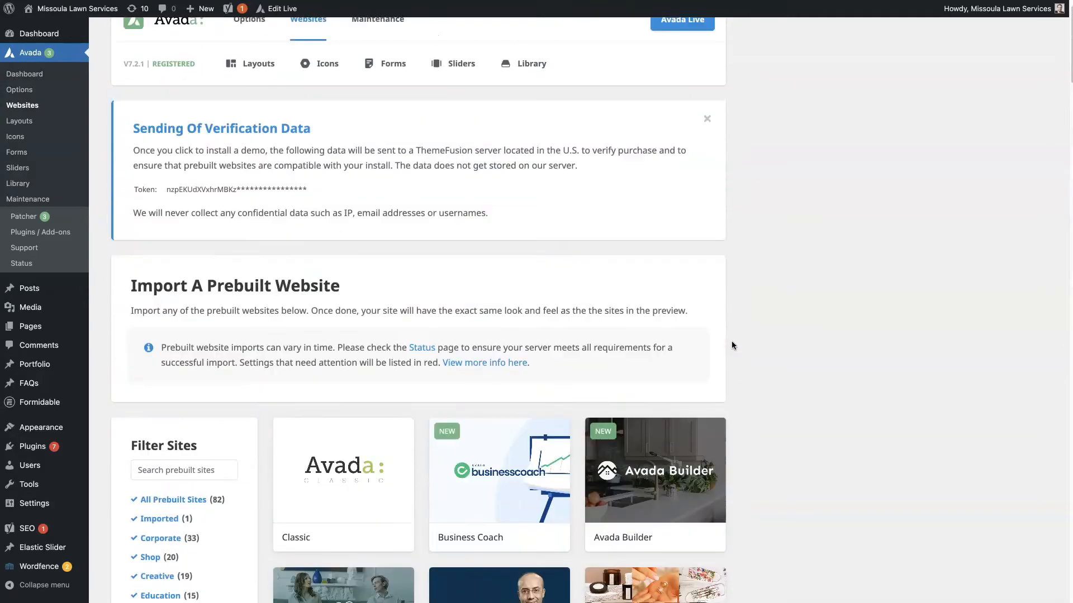
scroll(732, 341, "down", 5)
scroll(731, 341, "down", 2)
scroll(731, 341, "down", 2)
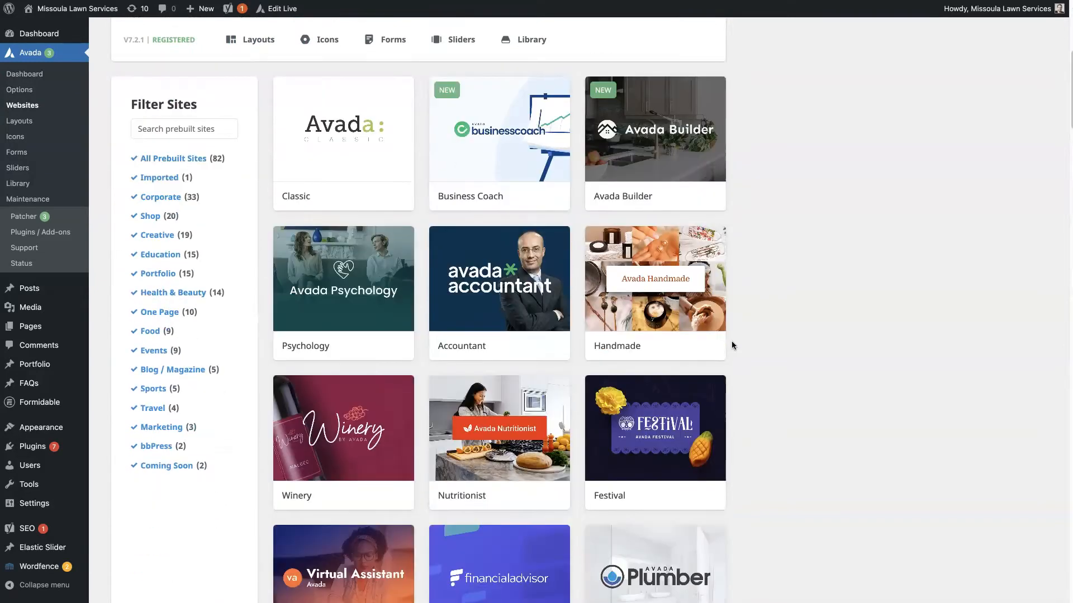
scroll(731, 341, "down", 1)
- Browse the prebuilt sites gallery through the Shop, Food, One Page, Portfolio and Education category filters
left_click(819, 333)
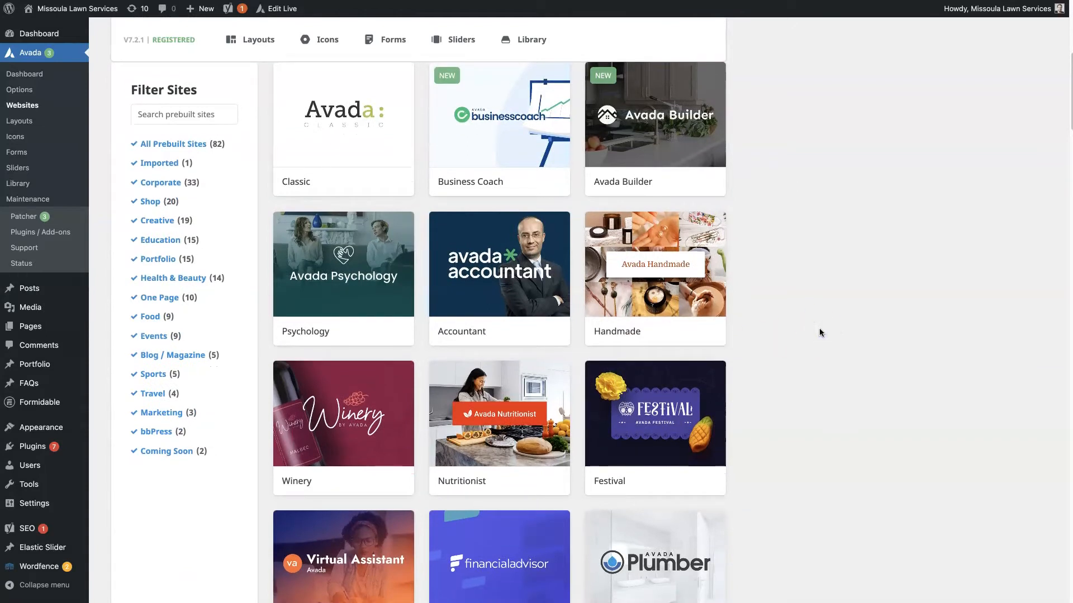
scroll(819, 332, "up", 1)
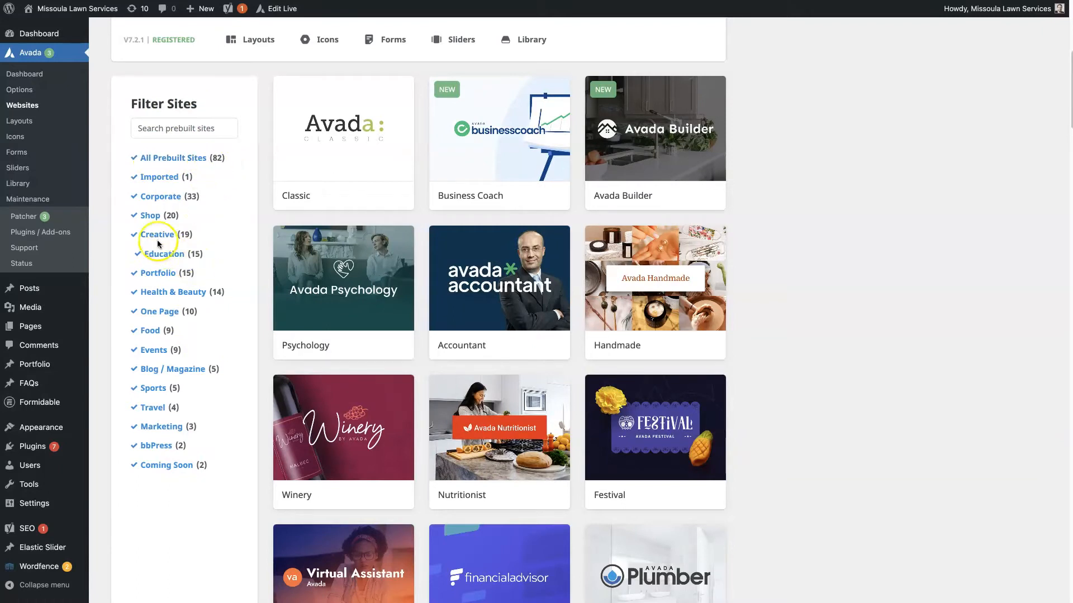
left_click(151, 215)
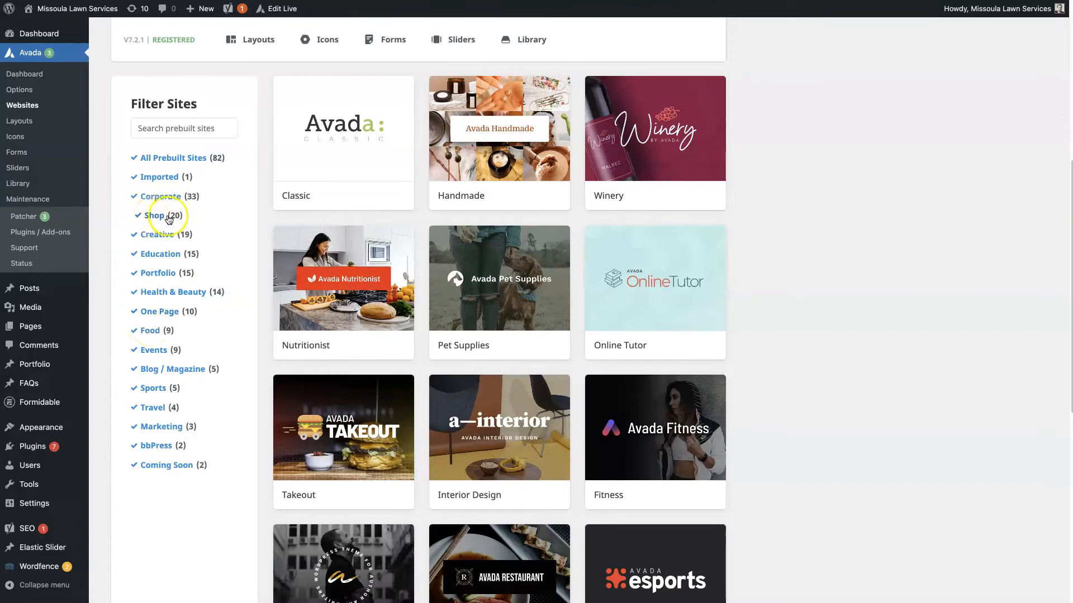
mouse_move(654, 139)
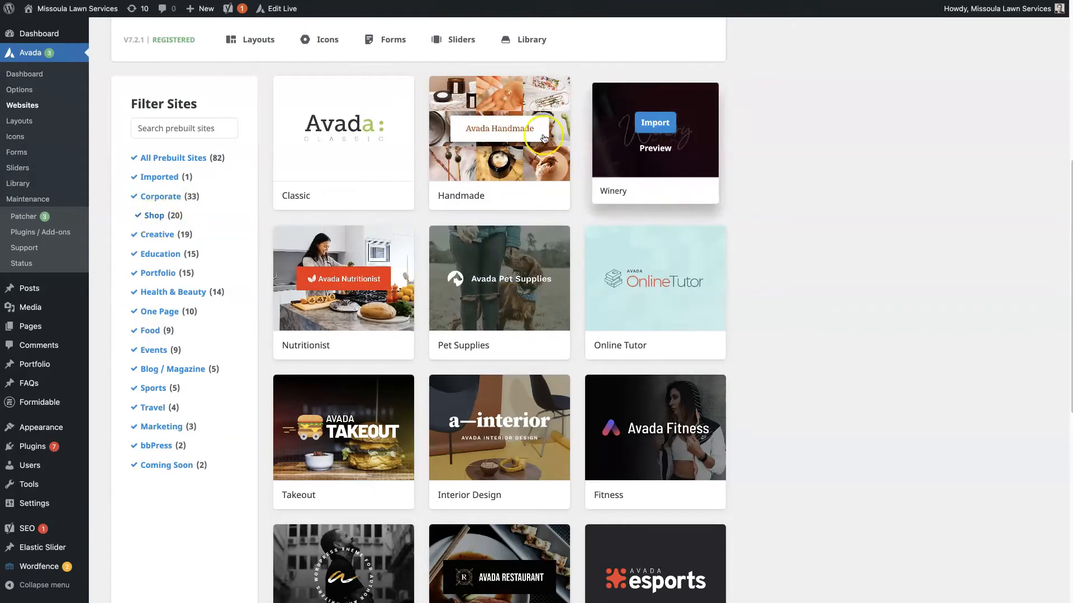
scroll(705, 436, "down", 5)
scroll(704, 436, "down", 5)
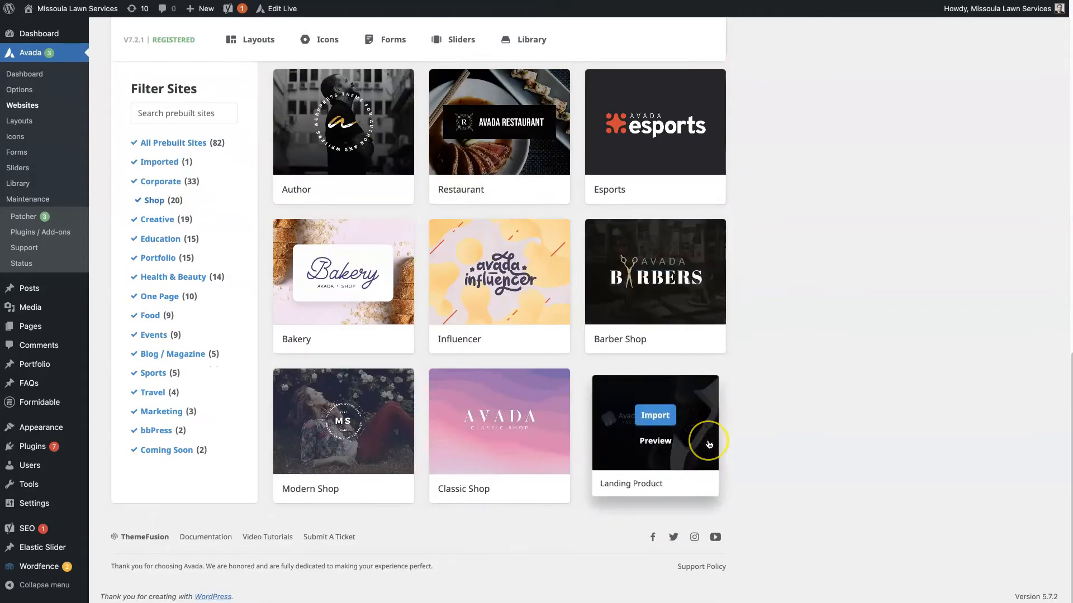
scroll(709, 443, "up", 5)
scroll(708, 443, "up", 3)
scroll(708, 443, "up", 2)
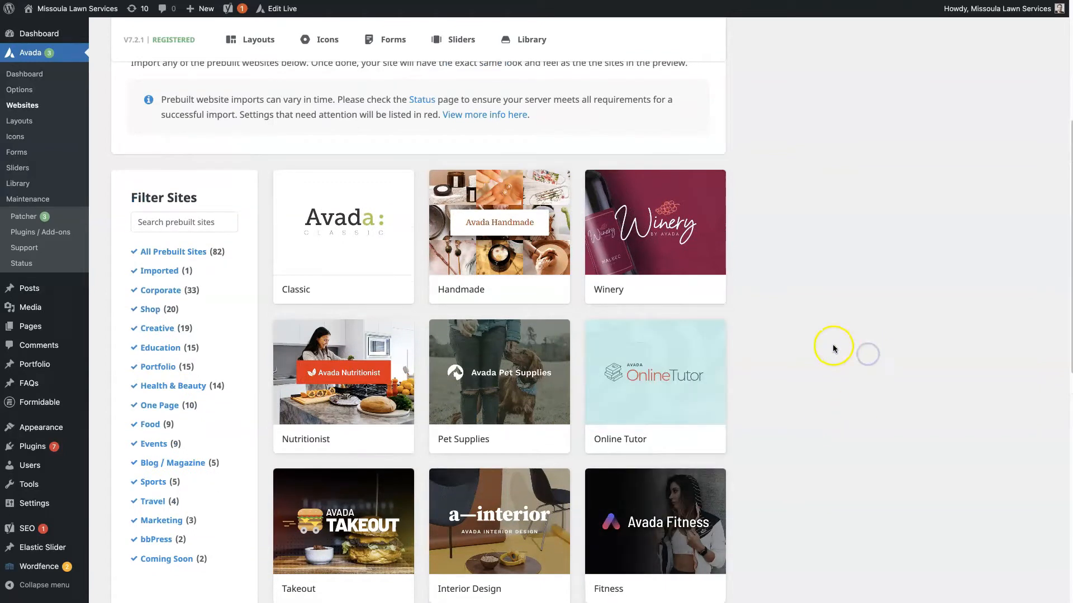
scroll(832, 345, "down", 1)
left_click(153, 417)
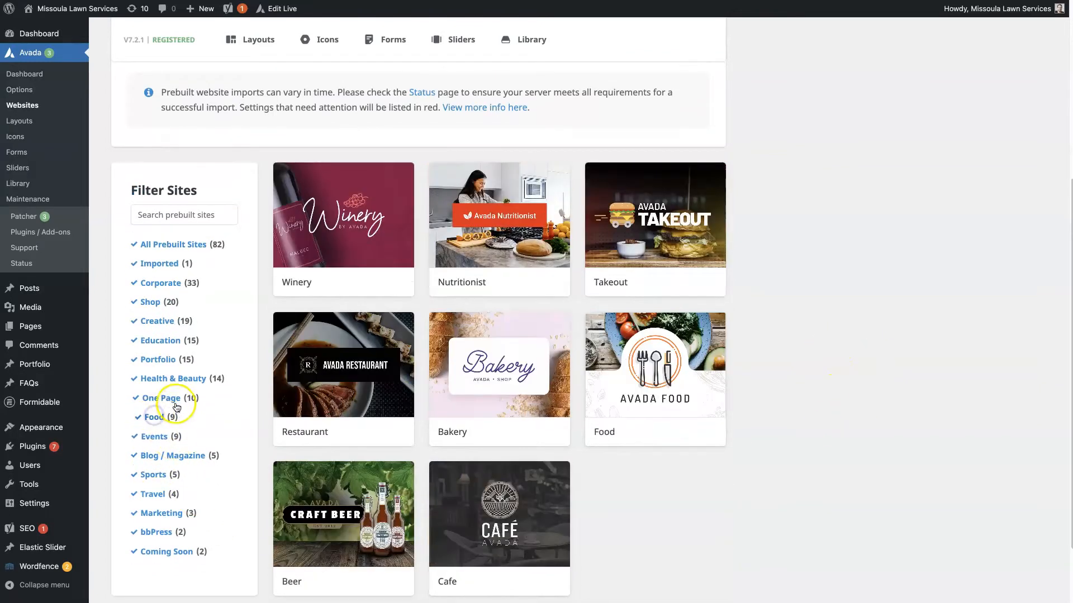
left_click(159, 398)
left_click(161, 360)
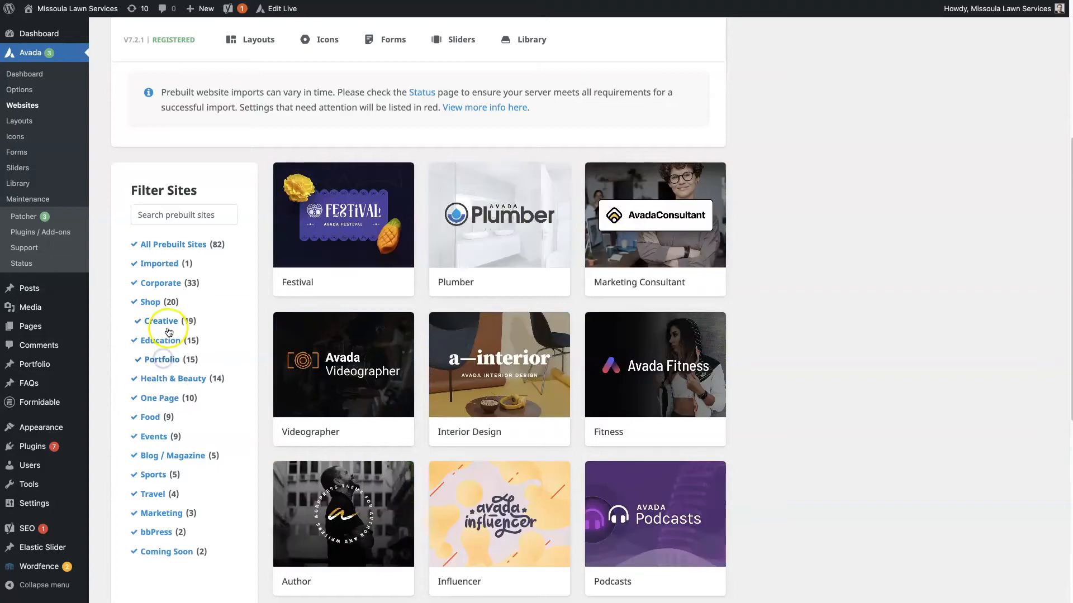
left_click(160, 340)
- Check the Sports, Travel, Marketing and Coming Soon filters, show all sites again, and preview the Winery demo
left_click(155, 474)
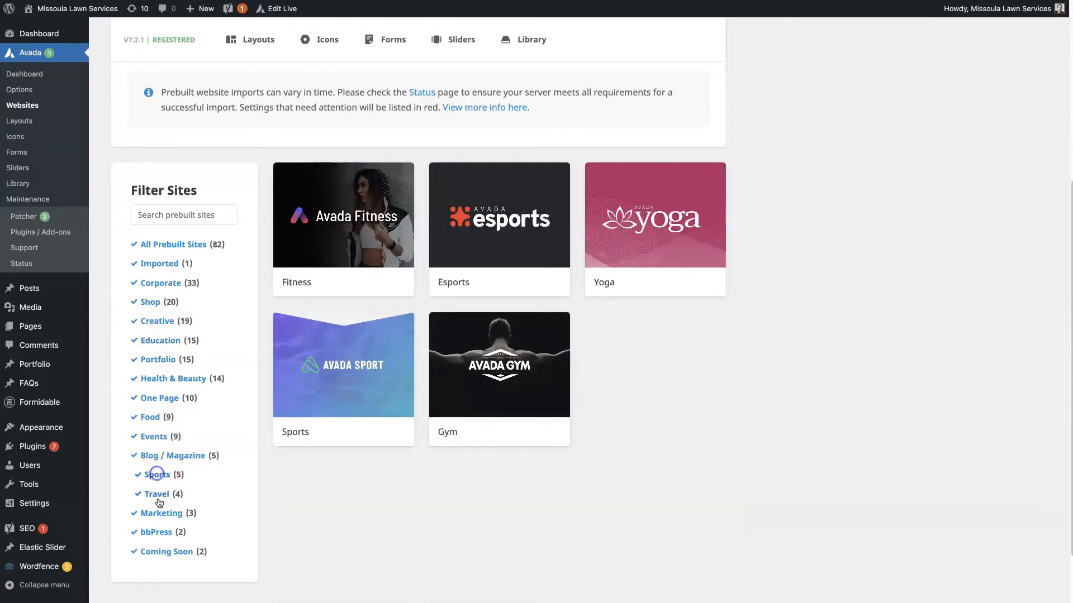
left_click(154, 494)
left_click(161, 513)
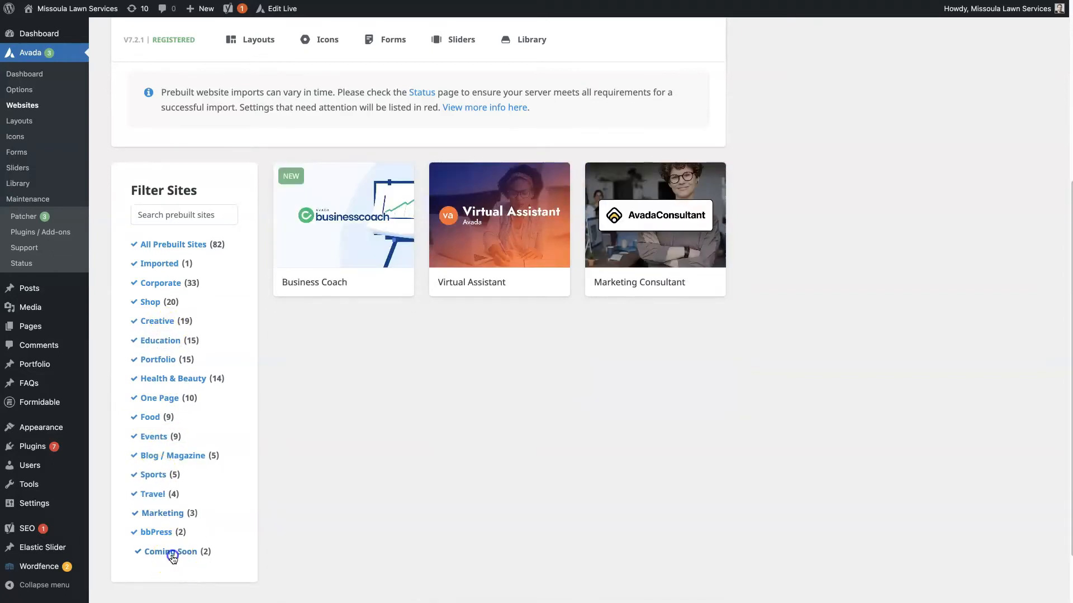
left_click(167, 551)
mouse_move(343, 228)
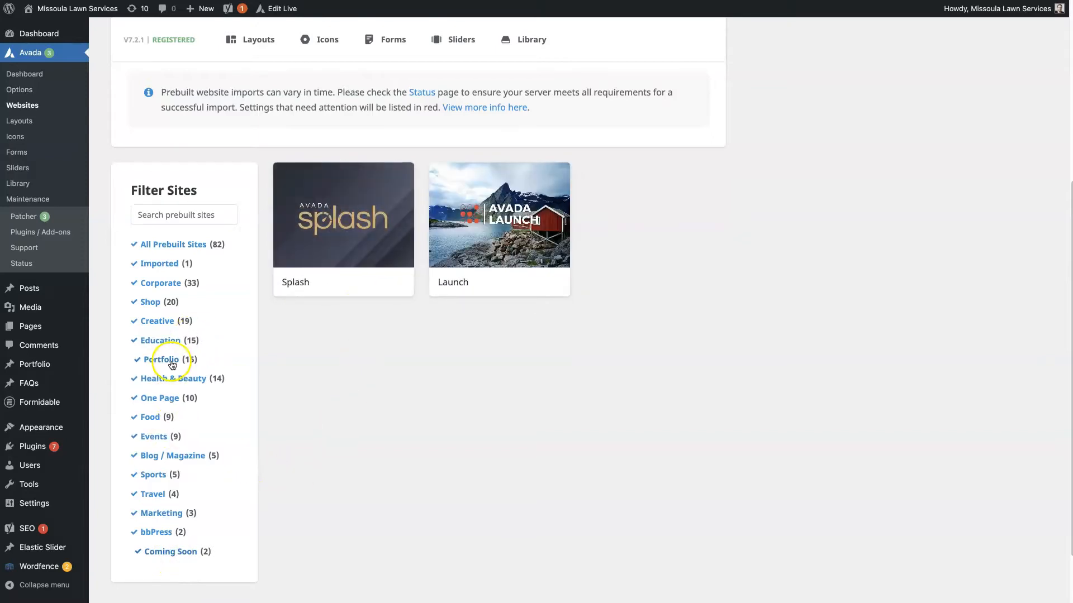
left_click(176, 244)
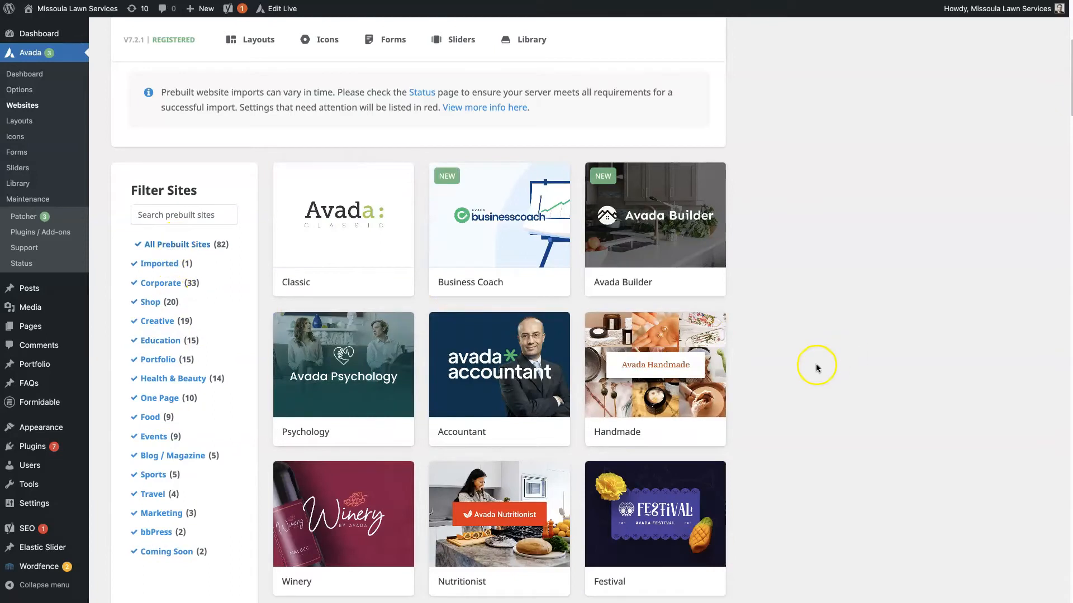
scroll(801, 413, "down", 3)
scroll(802, 413, "down", 1)
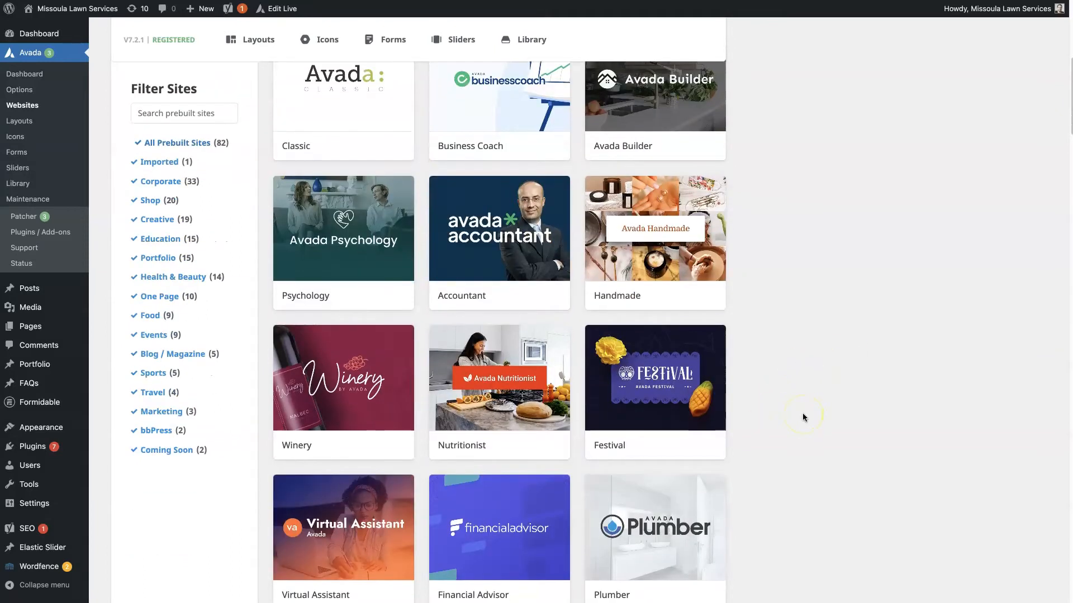
scroll(801, 413, "down", 2)
scroll(802, 413, "down", 2)
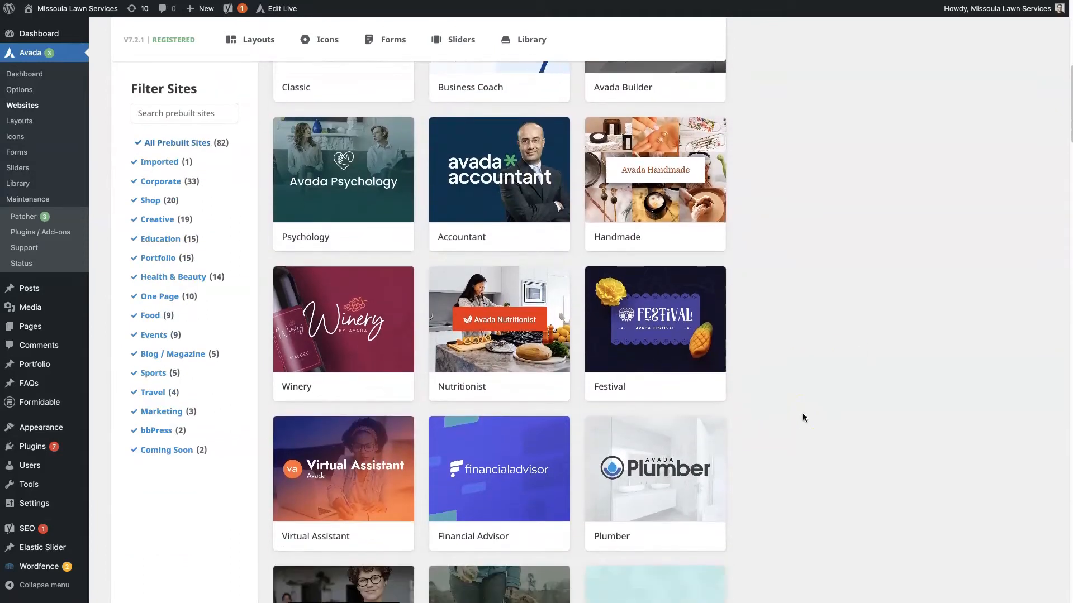
scroll(802, 413, "down", 1)
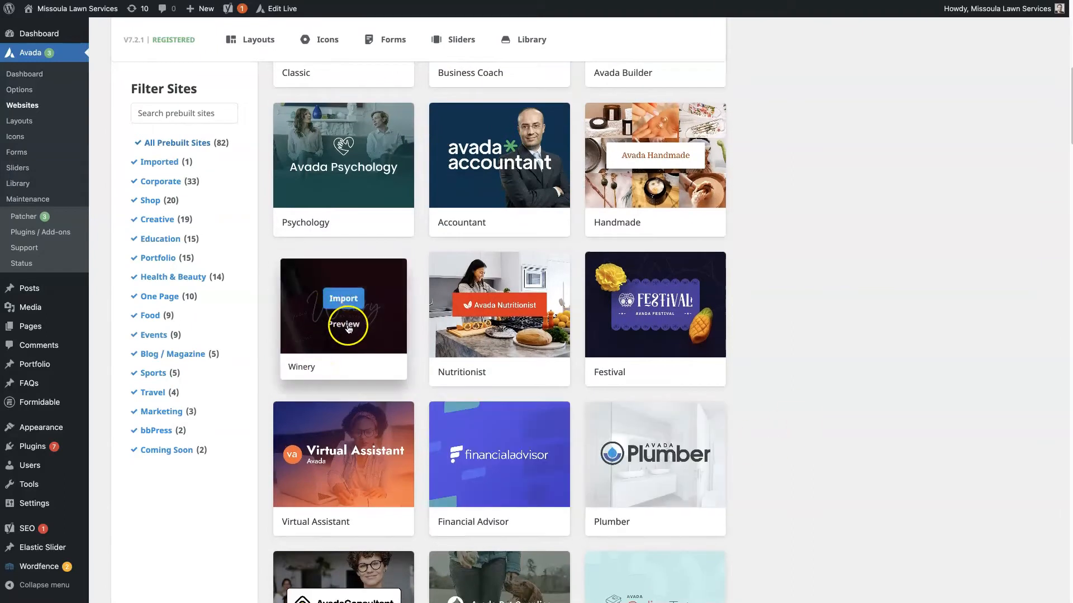
mouse_move(343, 324)
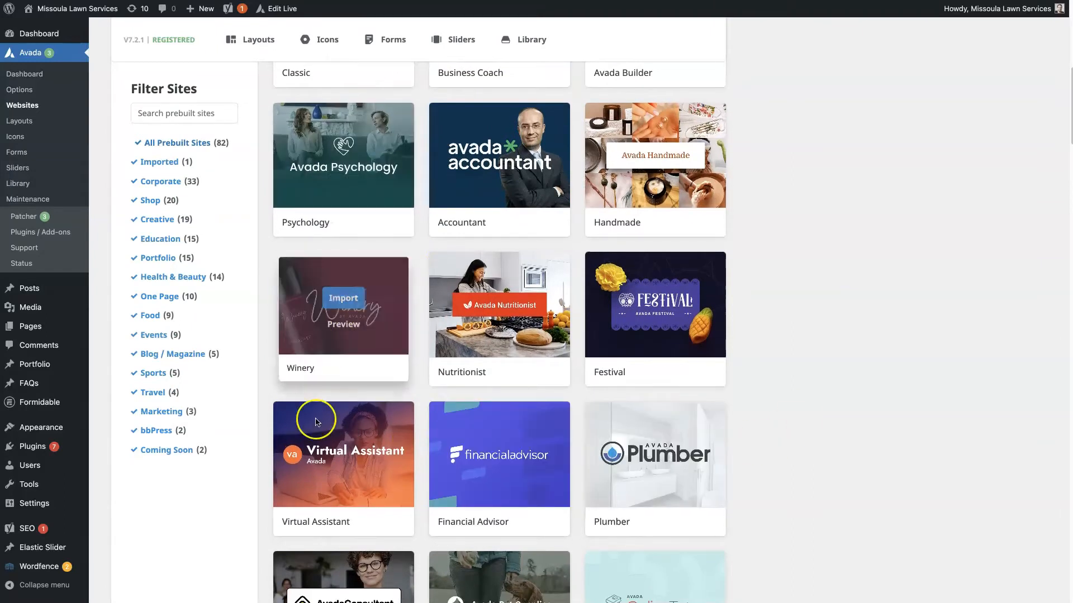
left_click(349, 327)
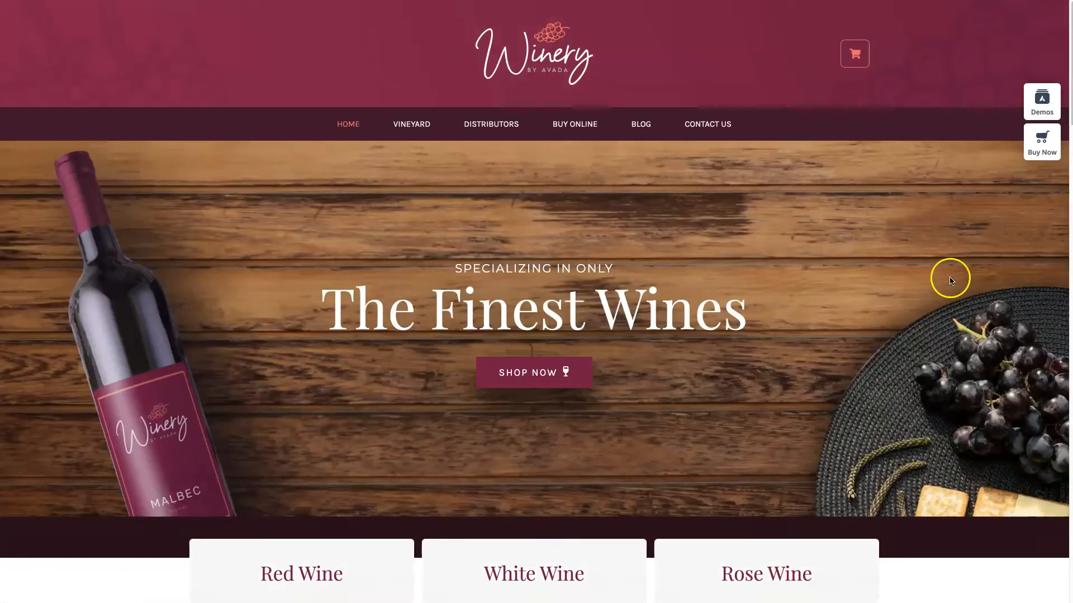
scroll(898, 344, "down", 4)
scroll(914, 351, "down", 4)
scroll(914, 350, "down", 4)
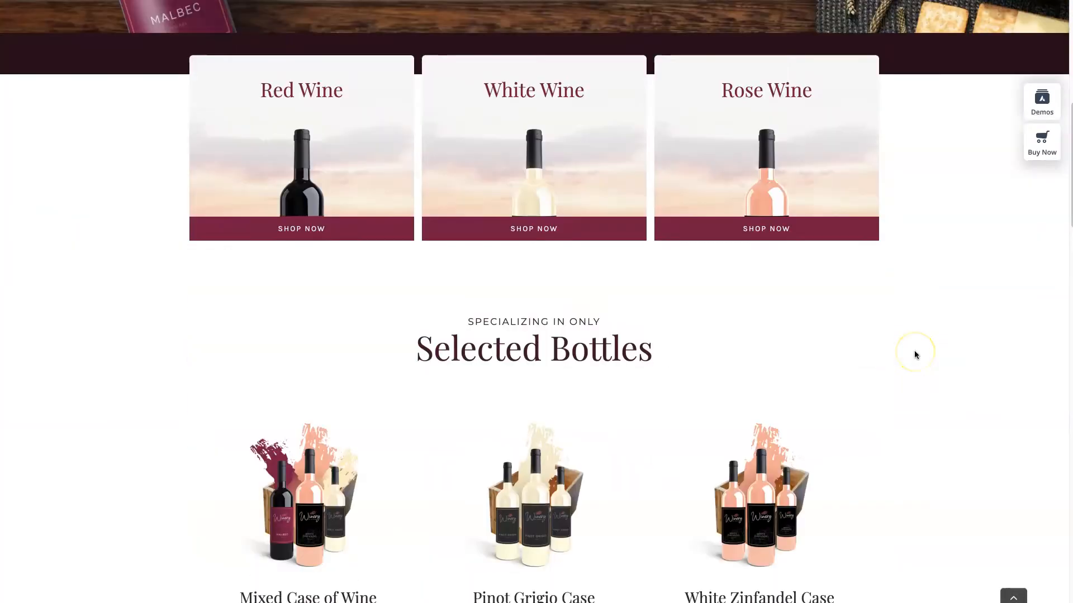
scroll(915, 351, "down", 4)
scroll(915, 351, "down", 4)
scroll(914, 350, "down", 4)
scroll(914, 355, "down", 5)
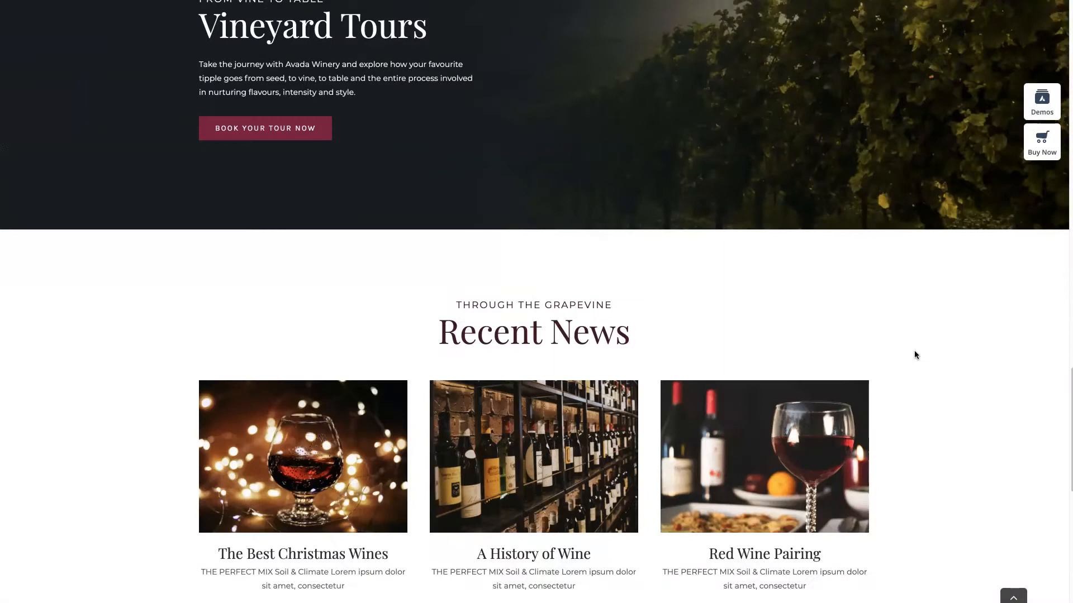
scroll(915, 354, "down", 5)
scroll(914, 355, "down", 5)
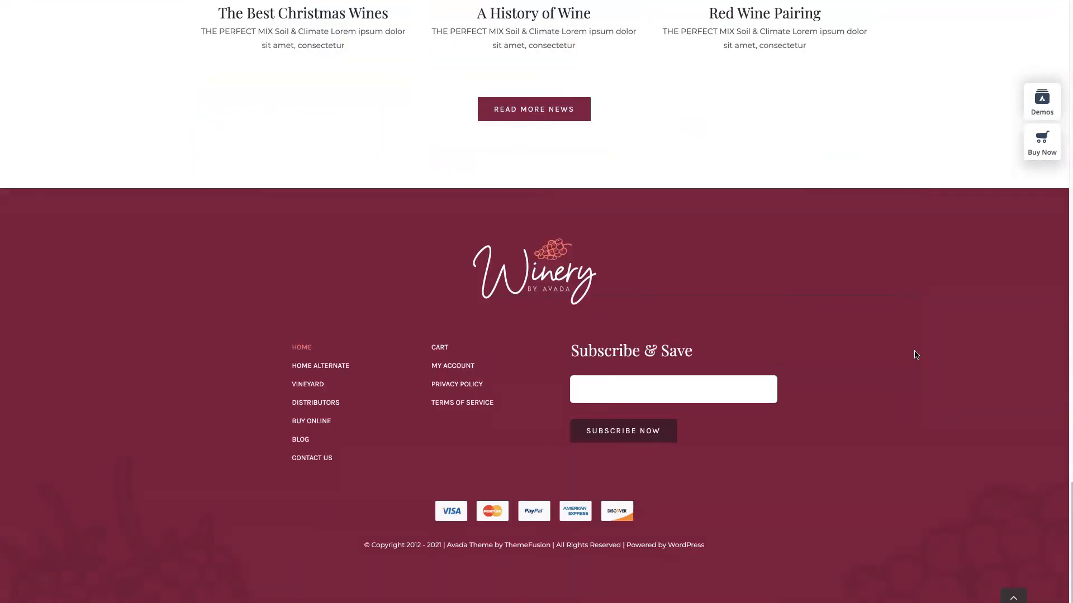
scroll(915, 354, "up", 15)
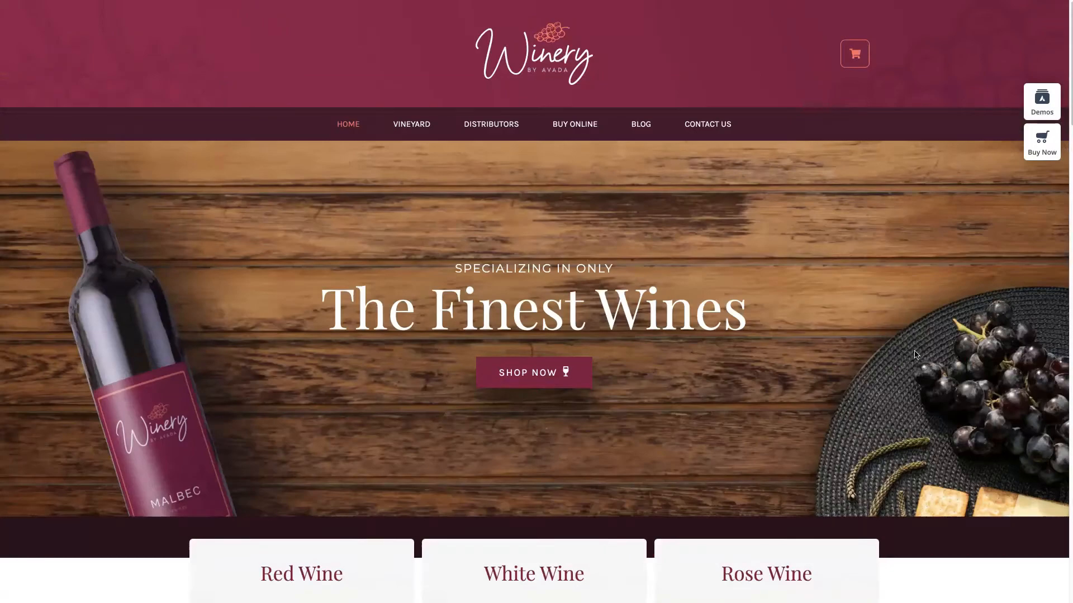
scroll(915, 355, "down", 3)
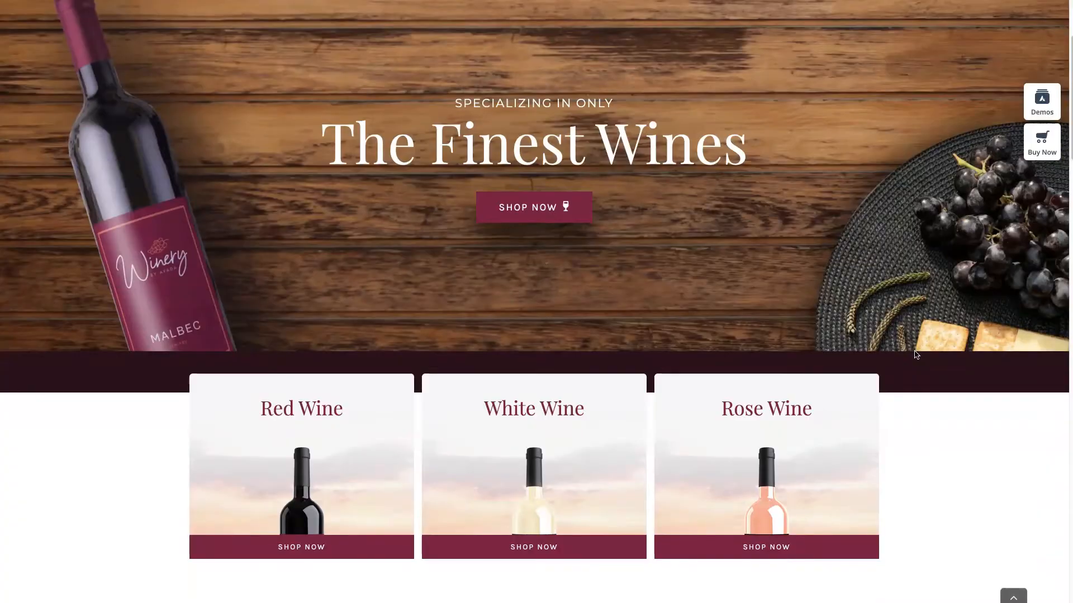
scroll(915, 354, "down", 5)
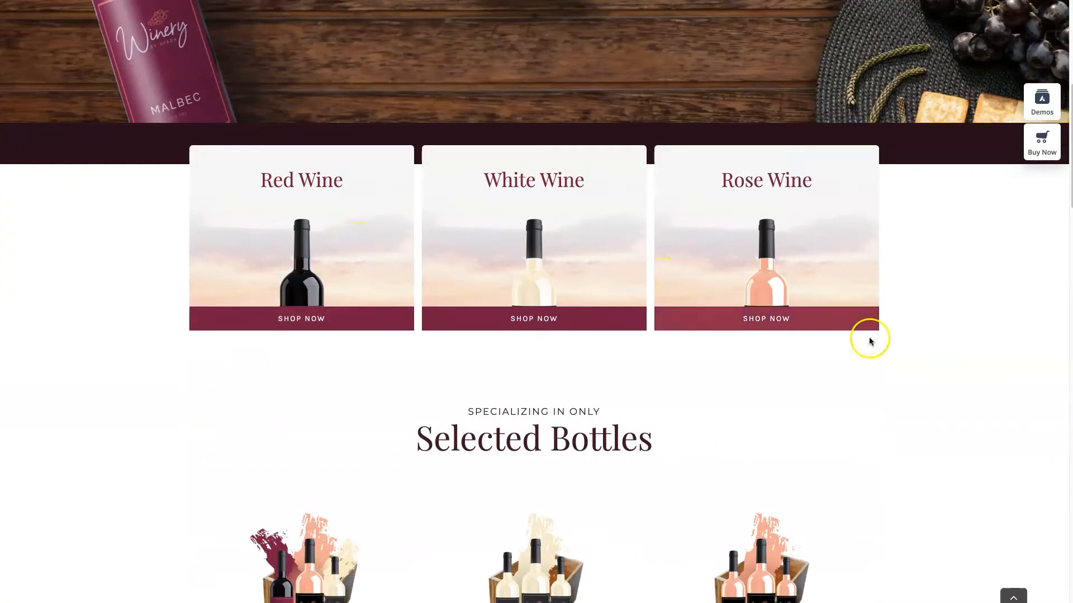
scroll(869, 337, "down", 3)
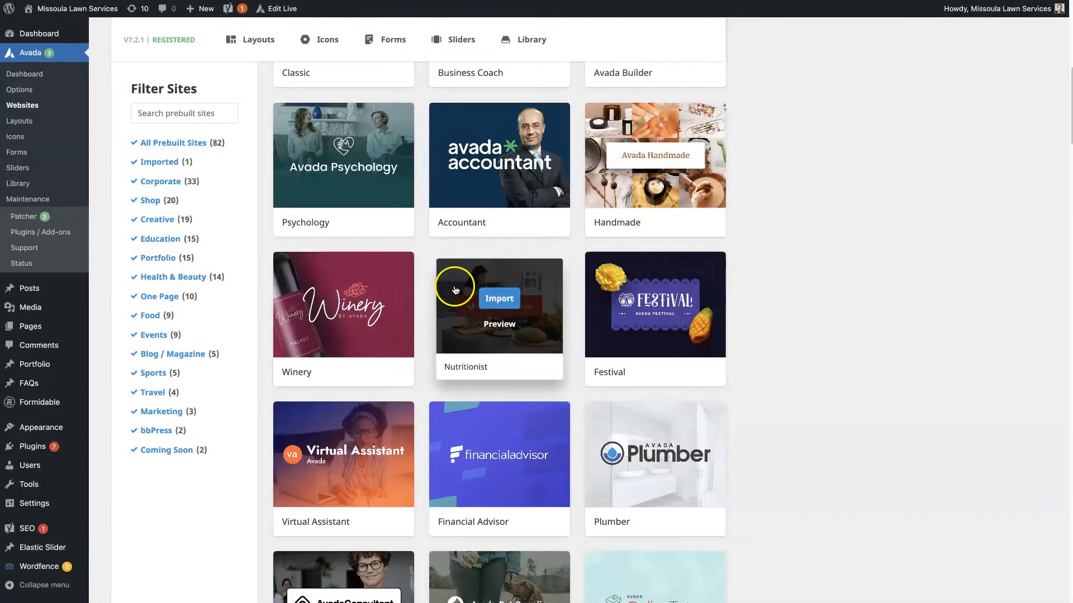
- Start the Winery demo import and tick the All checkbox so every content type is selected
left_click(344, 299)
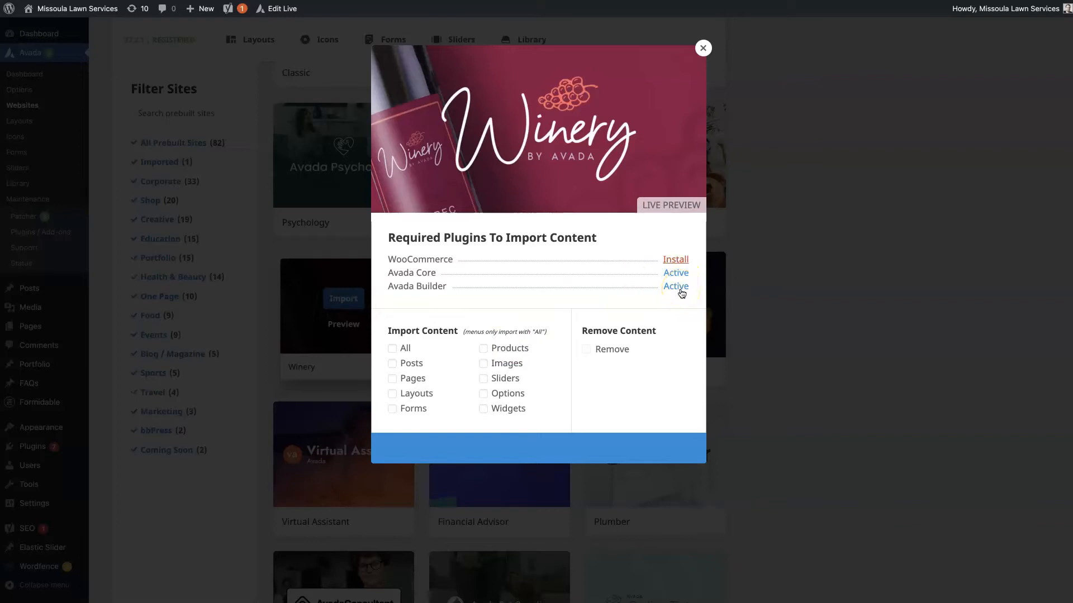
left_click(392, 349)
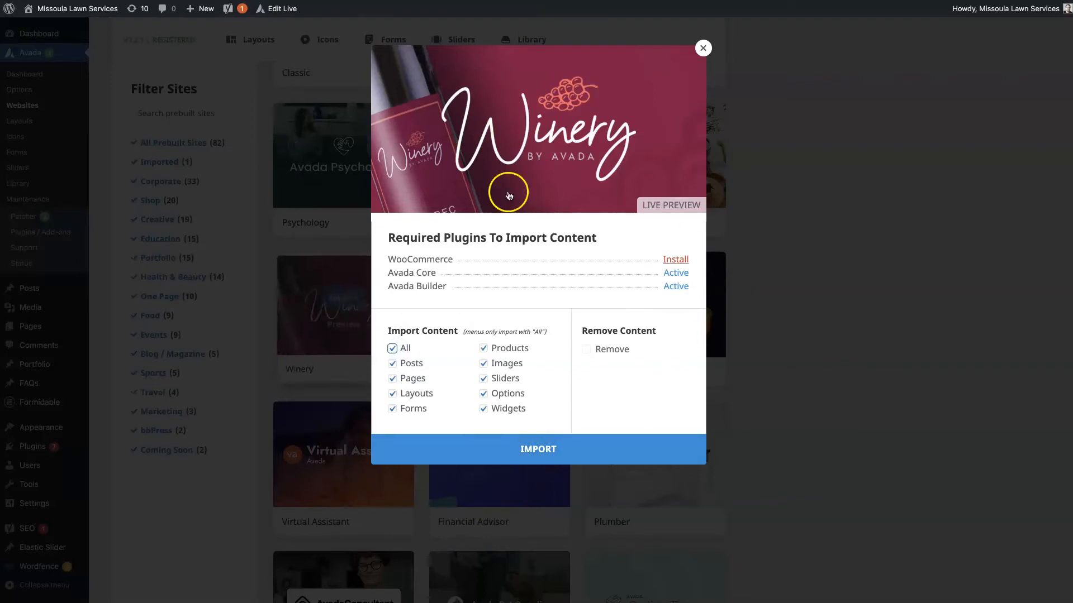
- Close the Winery import window and open the live site's Edit Page link in a new tab for Avada Builder editing
left_click(702, 48)
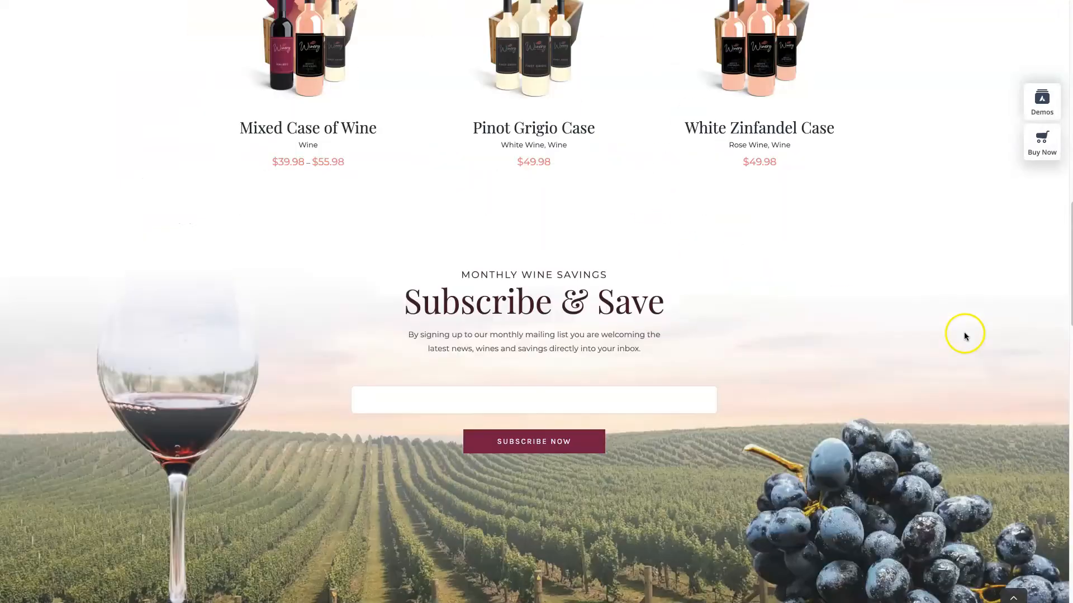
scroll(965, 334, "up", 1)
scroll(740, 456, "down", 5)
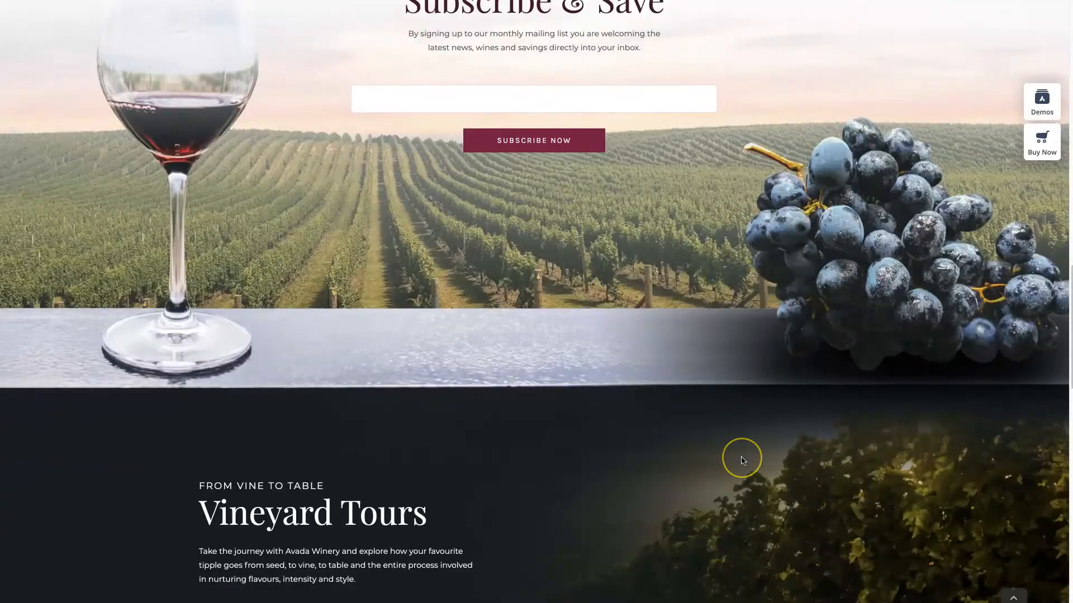
scroll(740, 457, "down", 5)
scroll(741, 457, "down", 5)
scroll(741, 457, "down", 4)
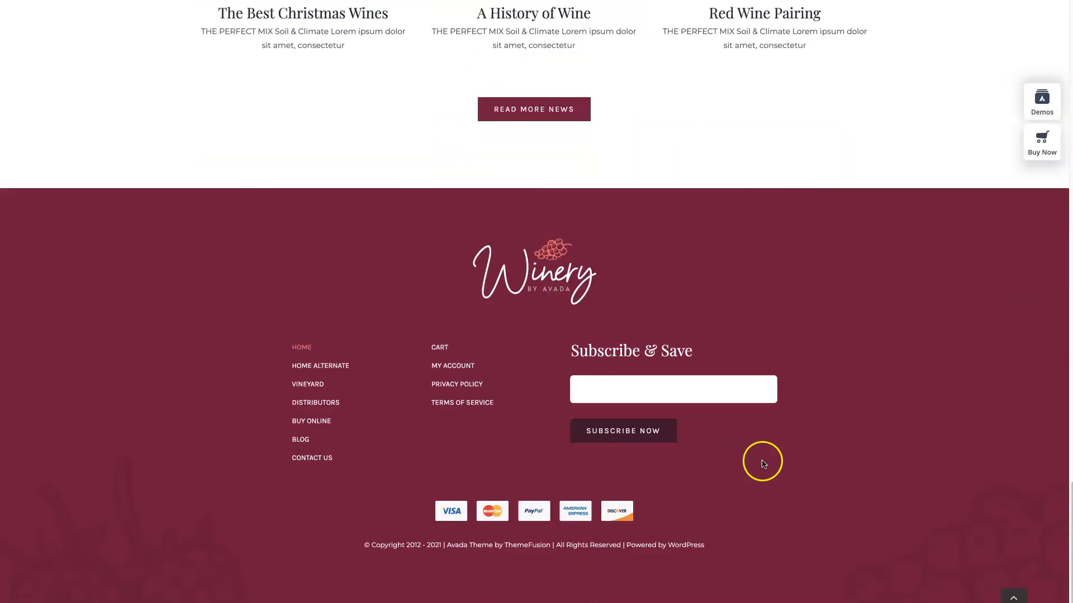
scroll(763, 463, "up", 8)
scroll(878, 470, "up", 8)
scroll(878, 470, "up", 8)
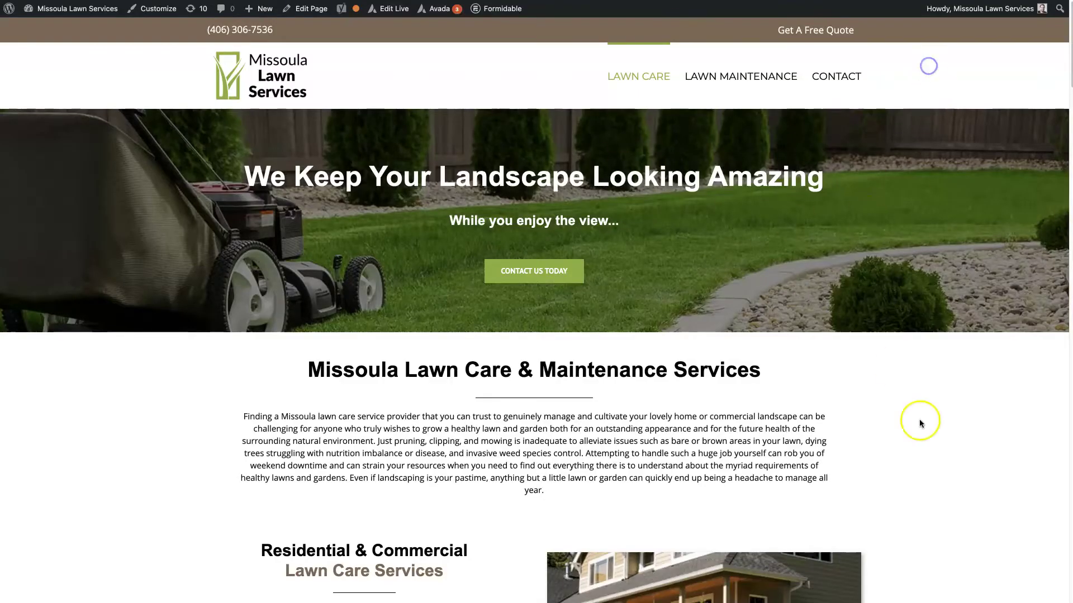
scroll(919, 423, "down", 8)
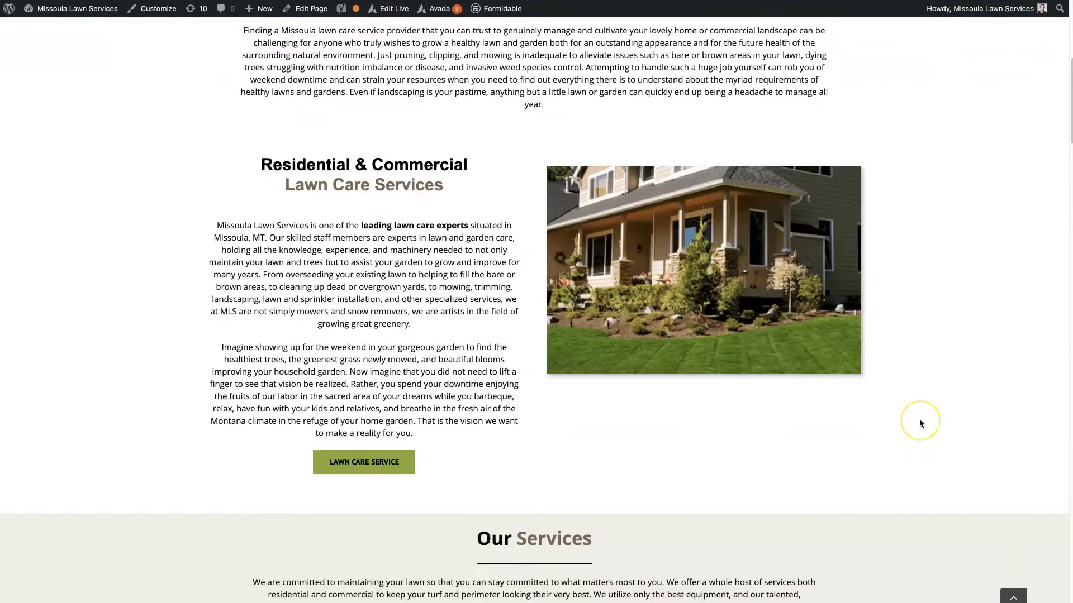
scroll(920, 423, "down", 8)
scroll(920, 424, "up", 15)
scroll(919, 423, "up", 2)
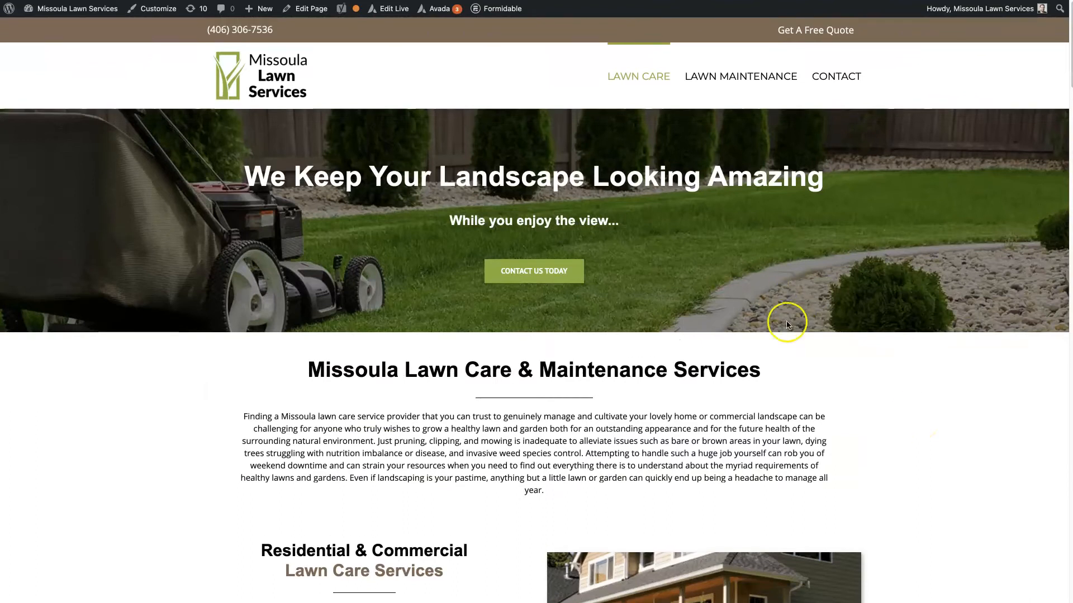
scroll(787, 323, "down", 3)
scroll(621, 492, "down", 1)
scroll(621, 493, "down", 1)
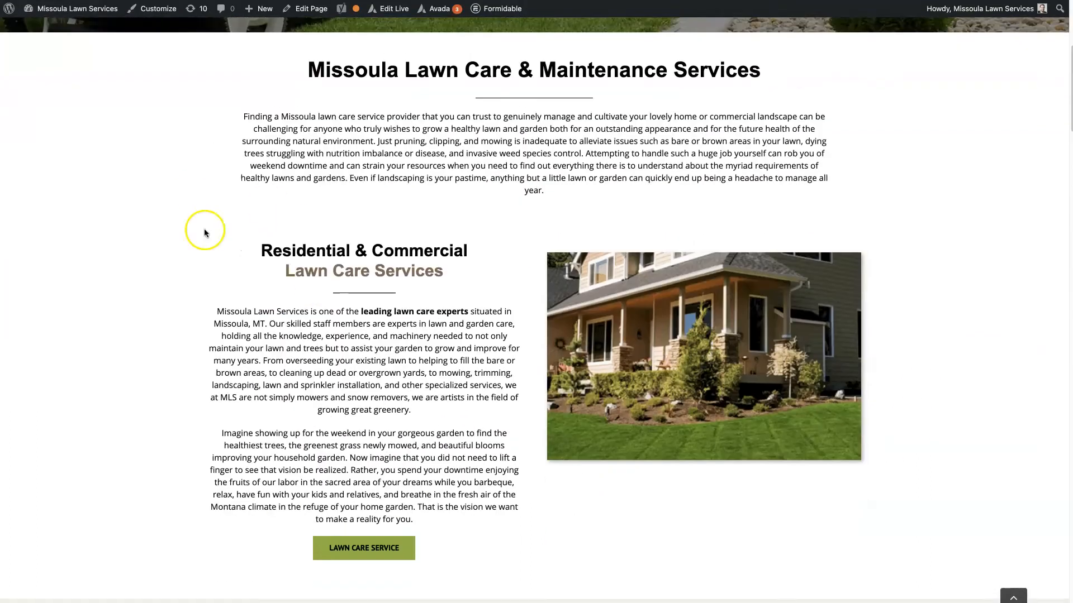
right_click(310, 9)
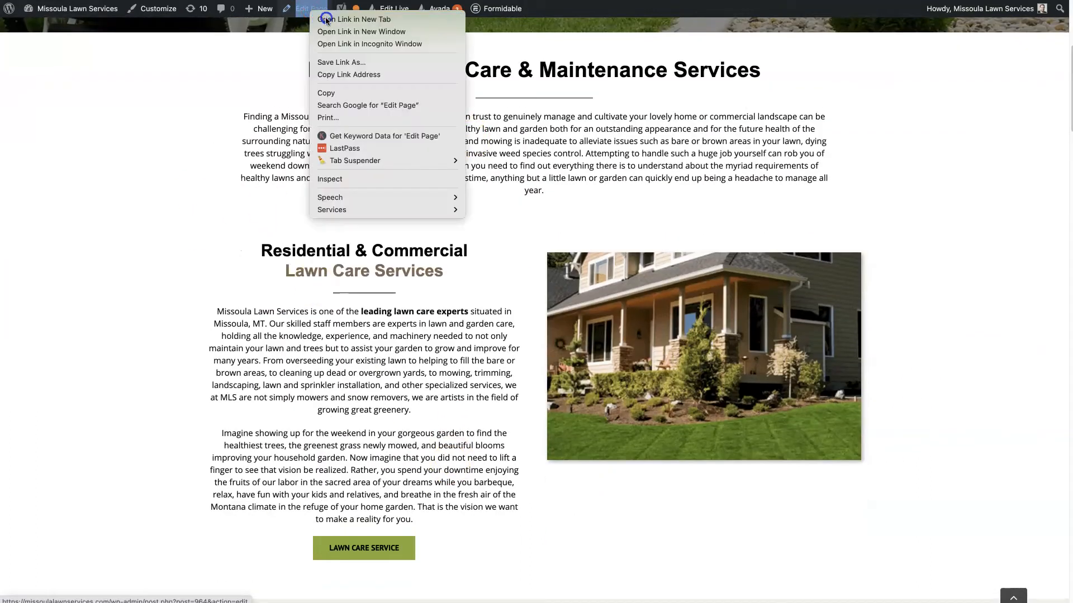
left_click(353, 19)
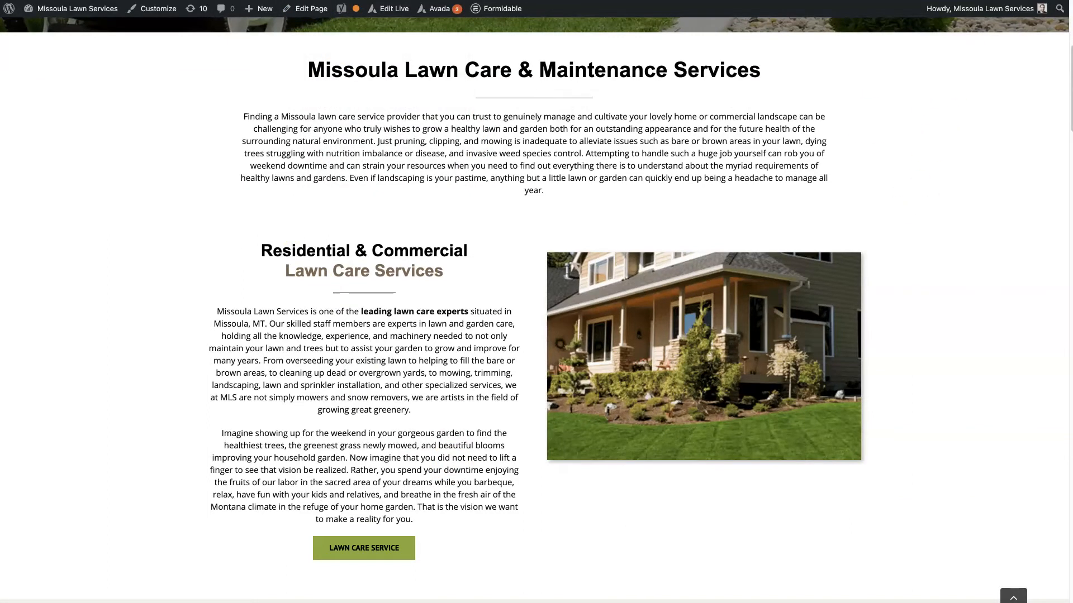
key("ctrl+Tab")
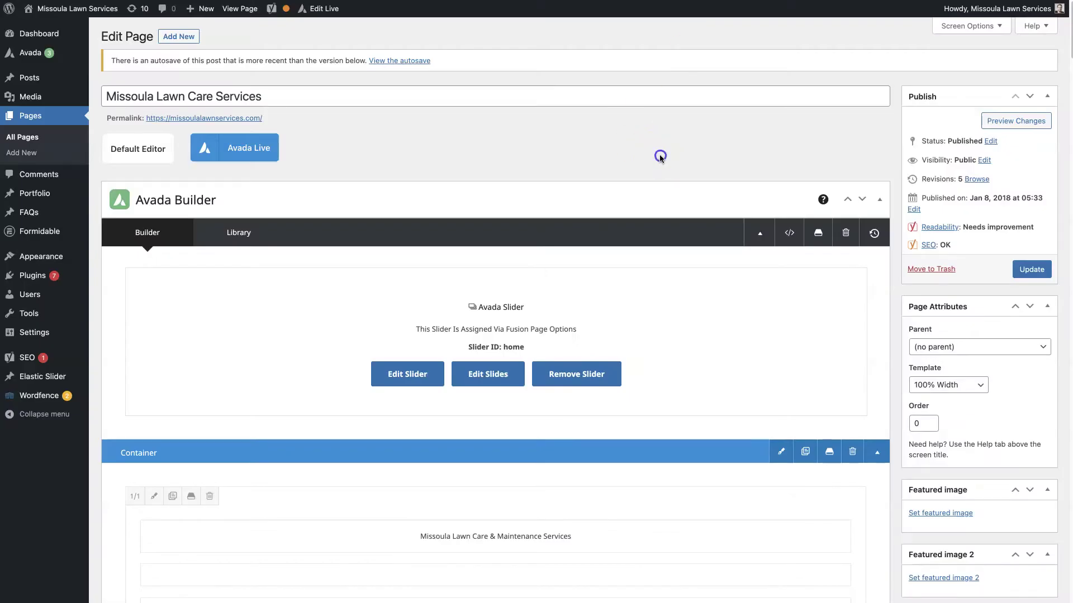
scroll(586, 252, "down", 5)
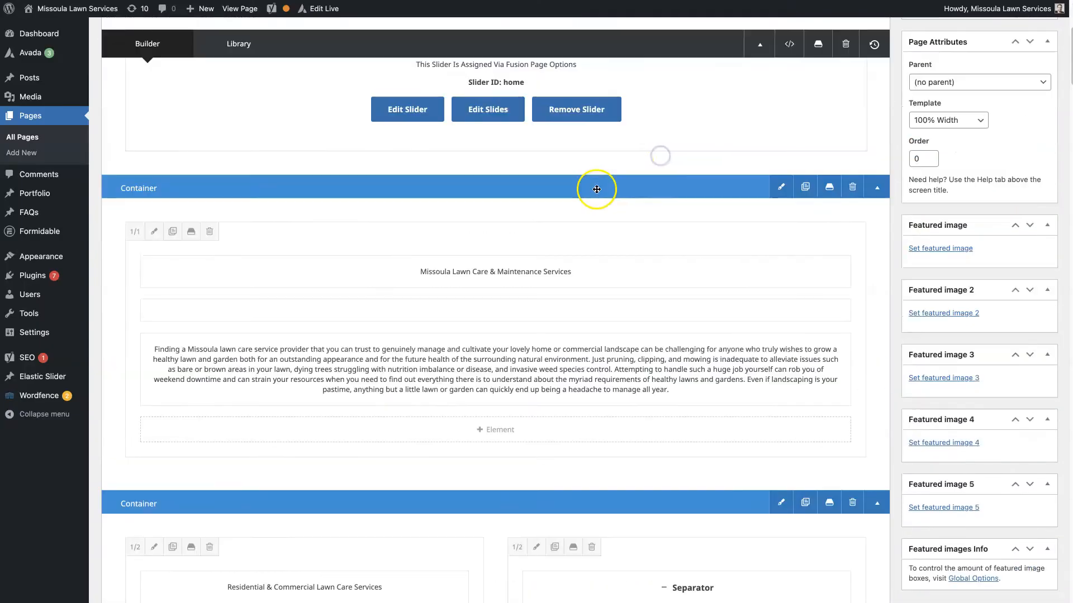
scroll(470, 193, "down", 3)
scroll(394, 403, "down", 3)
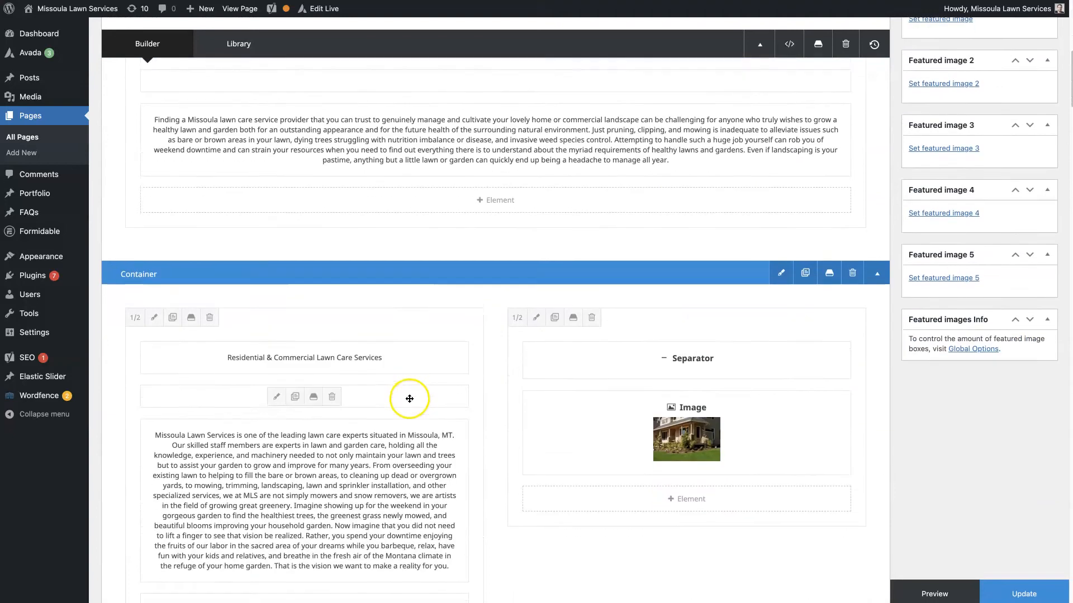
scroll(392, 403, "down", 3)
scroll(393, 404, "down", 3)
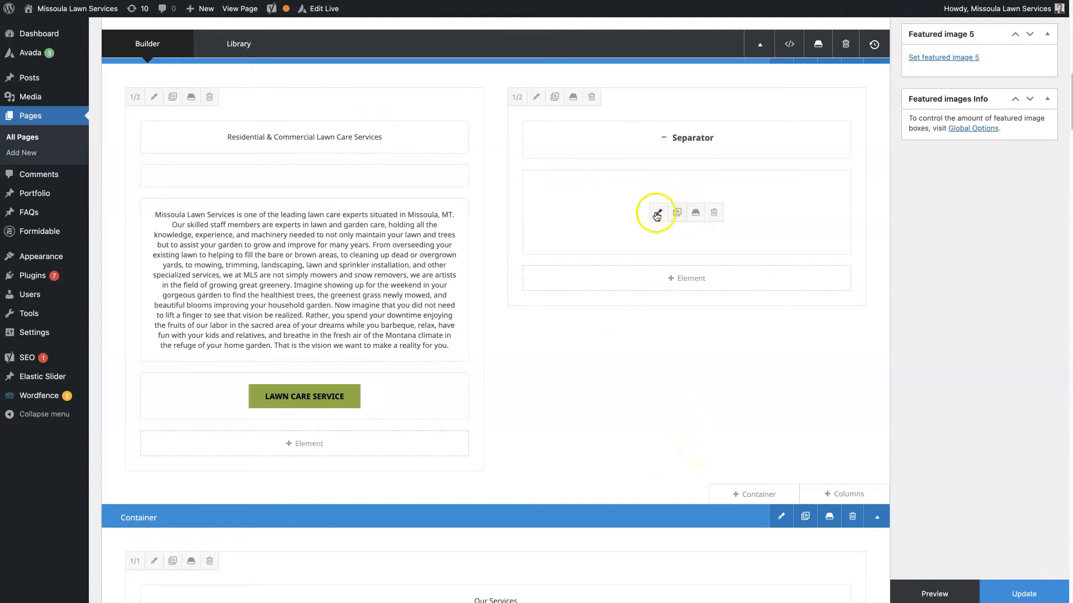
left_click(654, 213)
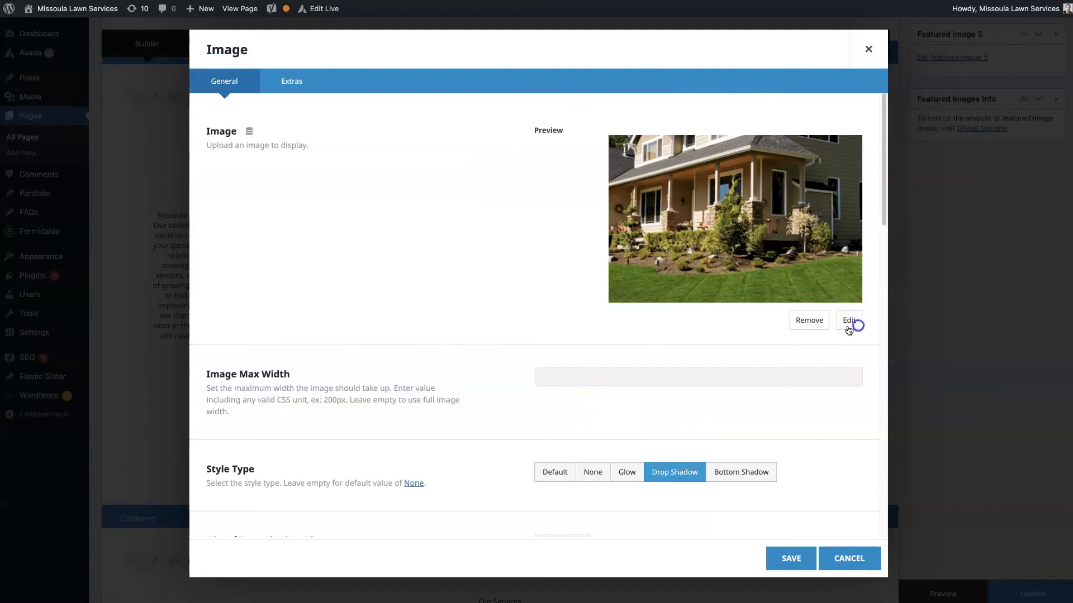
left_click(850, 322)
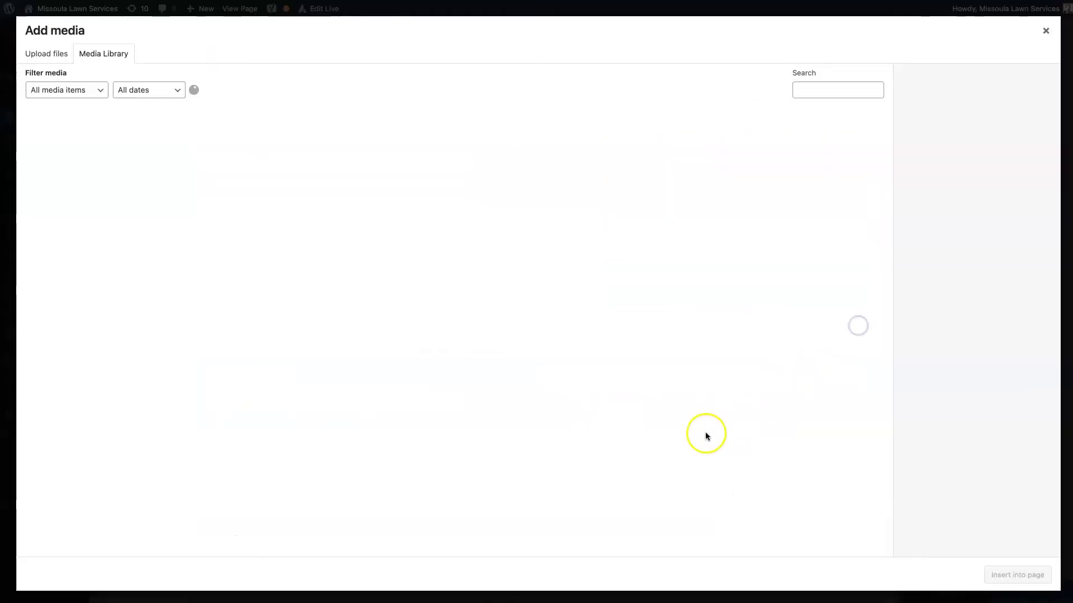
left_click(1045, 30)
left_click(869, 48)
mouse_move(305, 280)
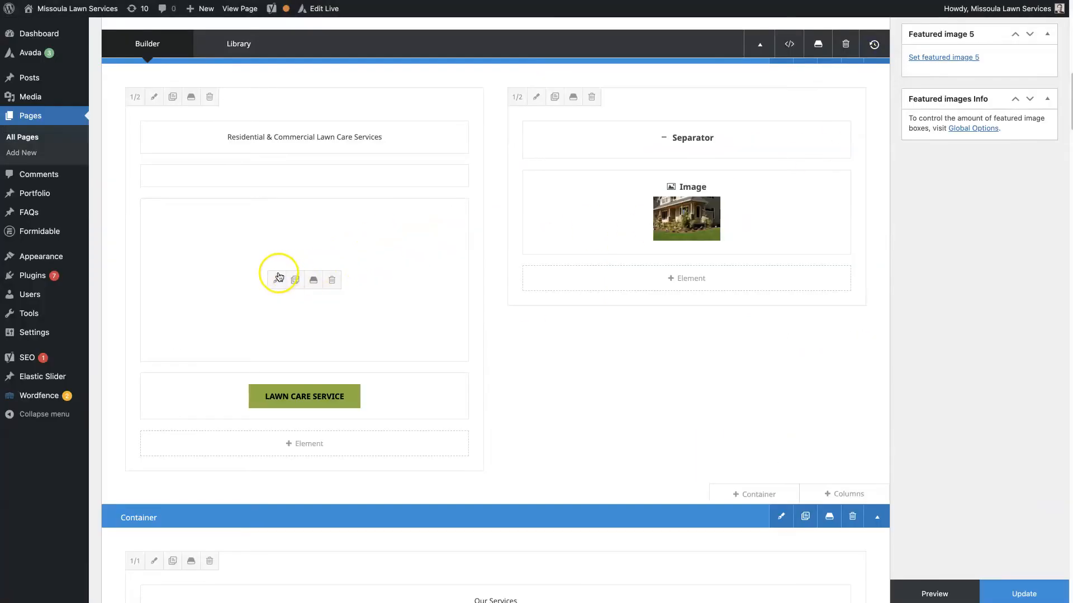
left_click(278, 278)
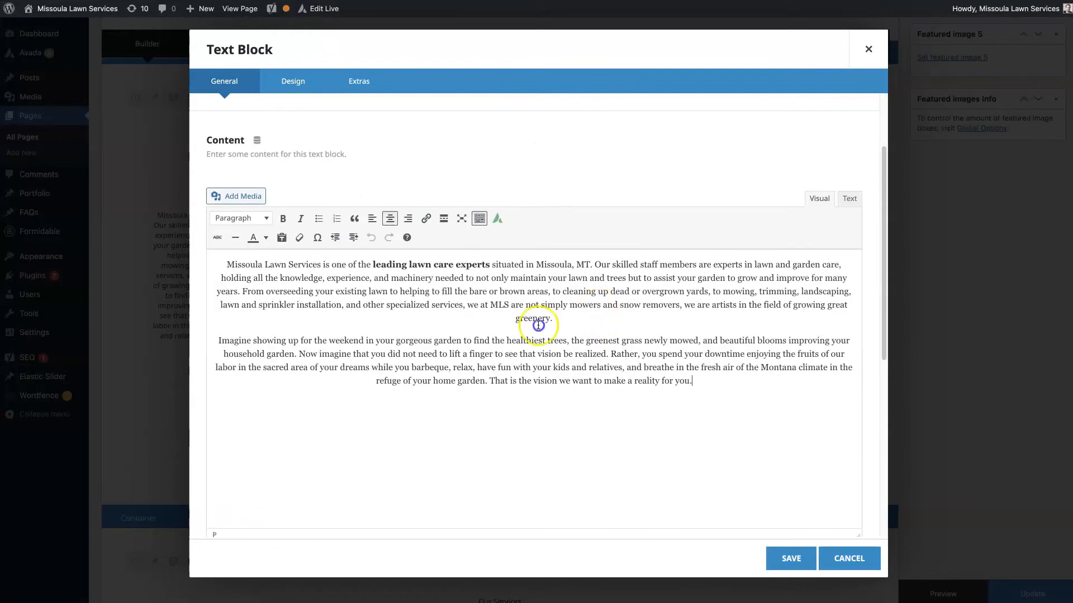
key("ctrl+a")
left_click(538, 328)
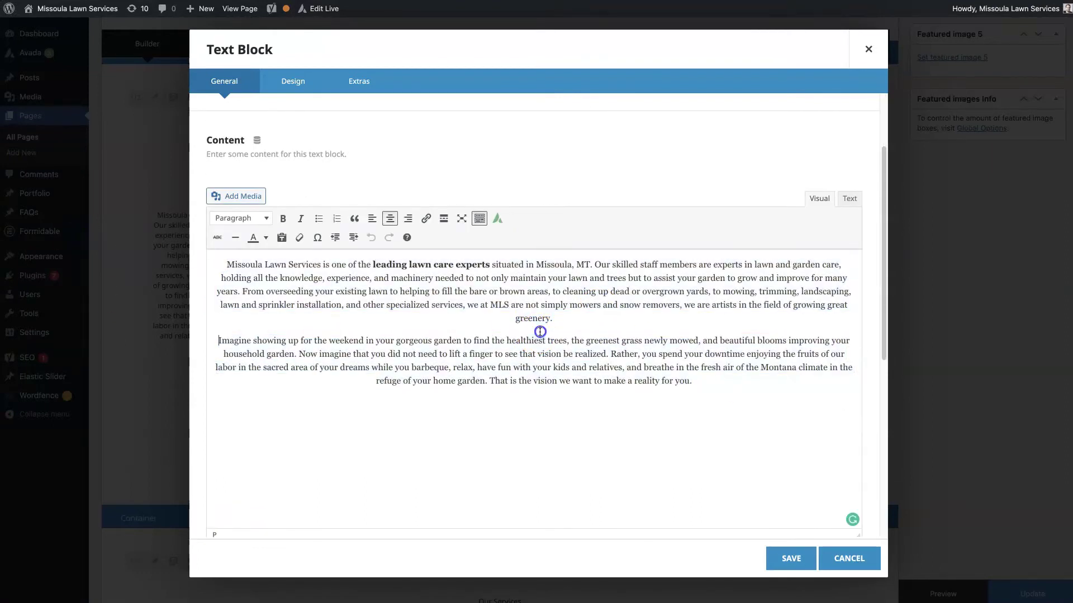
left_click(848, 558)
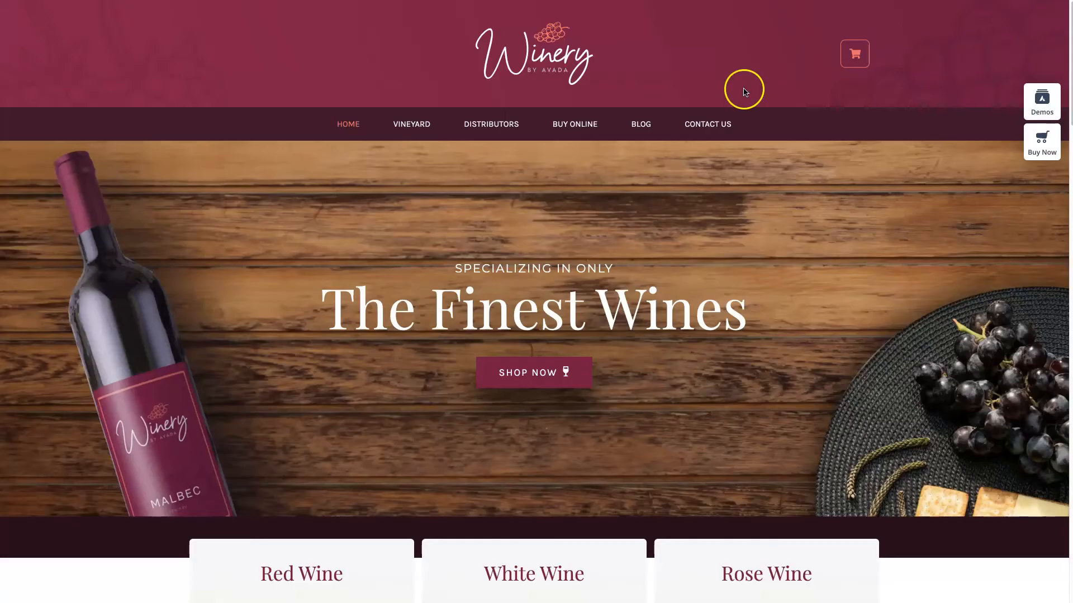
scroll(664, 356, "down", 5)
scroll(664, 357, "down", 3)
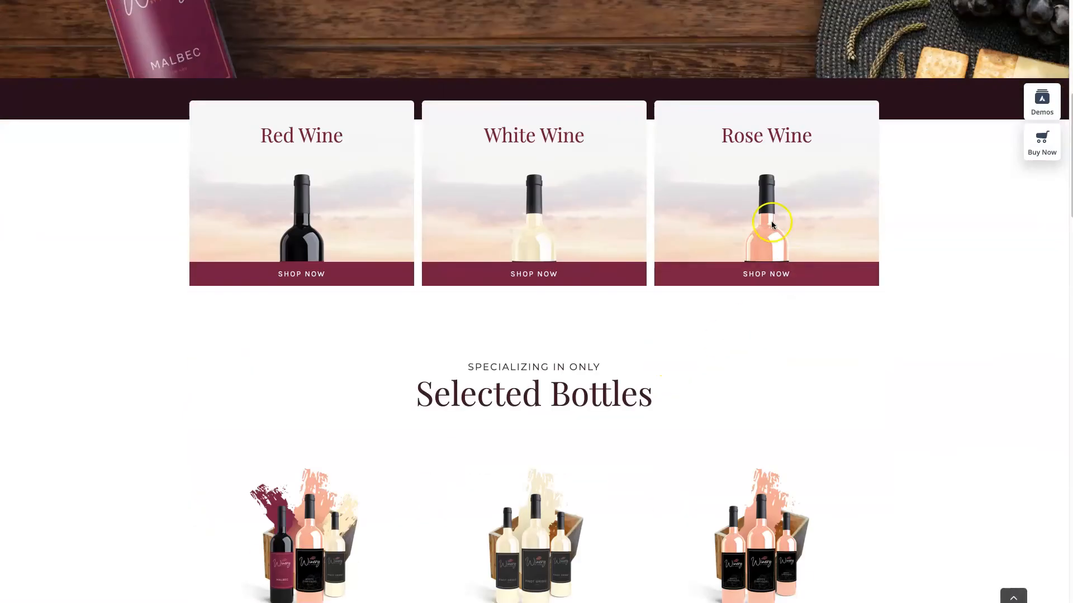
scroll(772, 394, "down", 4)
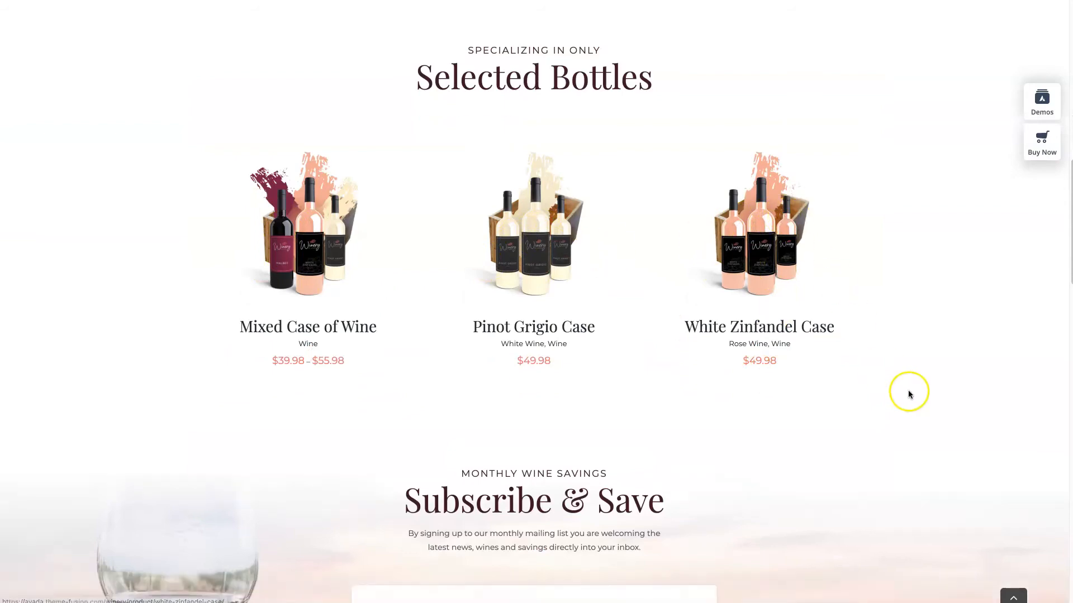
scroll(909, 394, "down", 4)
scroll(909, 394, "down", 5)
scroll(909, 394, "up", 2)
scroll(838, 377, "up", 1)
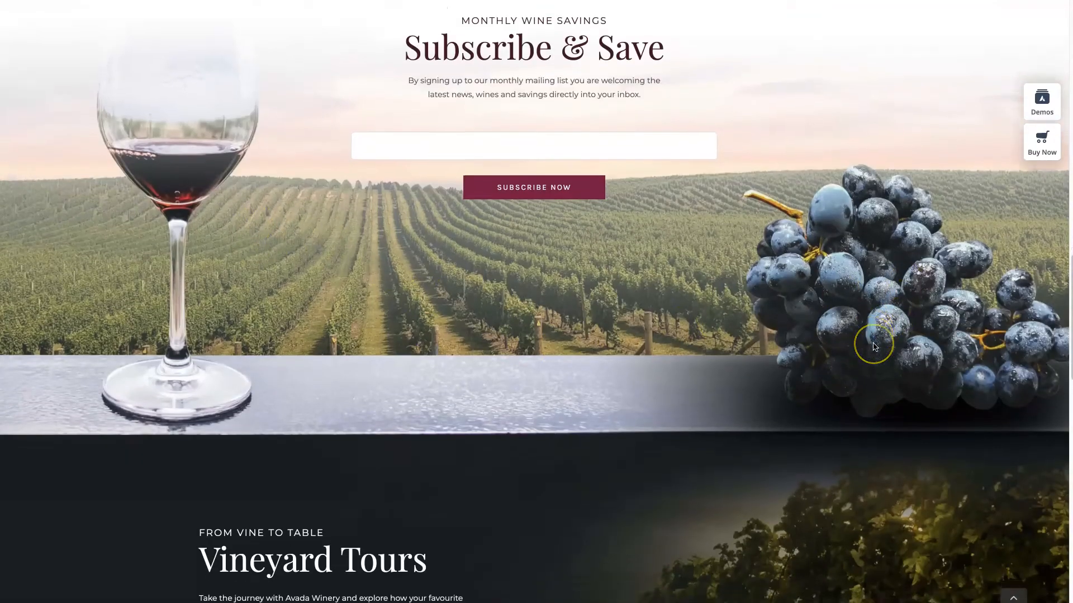
scroll(873, 343, "down", 3)
scroll(873, 343, "down", 4)
scroll(872, 343, "down", 4)
scroll(872, 343, "up", 8)
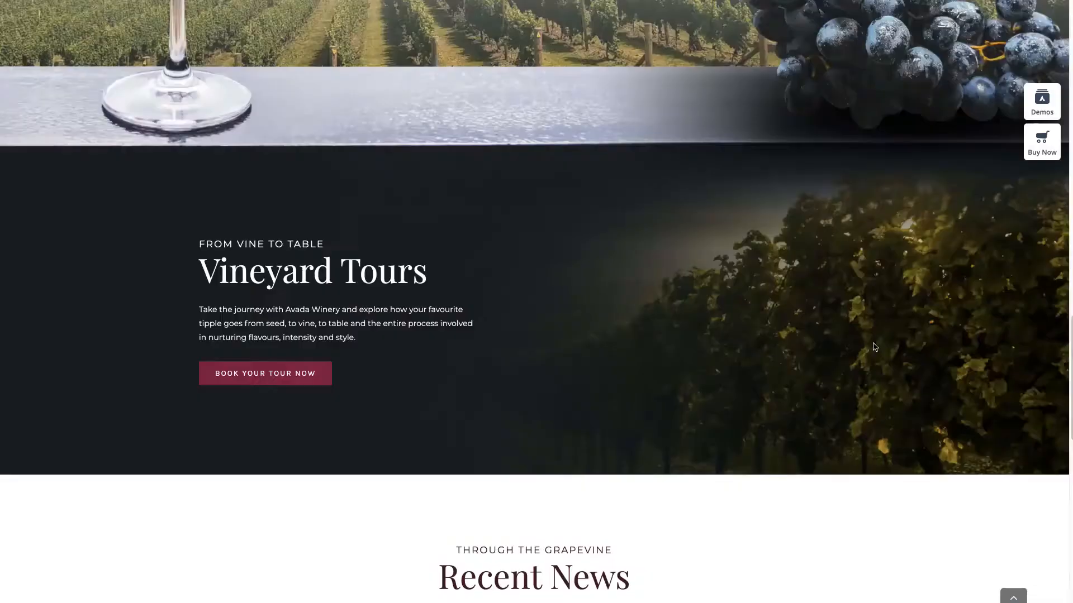
scroll(873, 343, "up", 8)
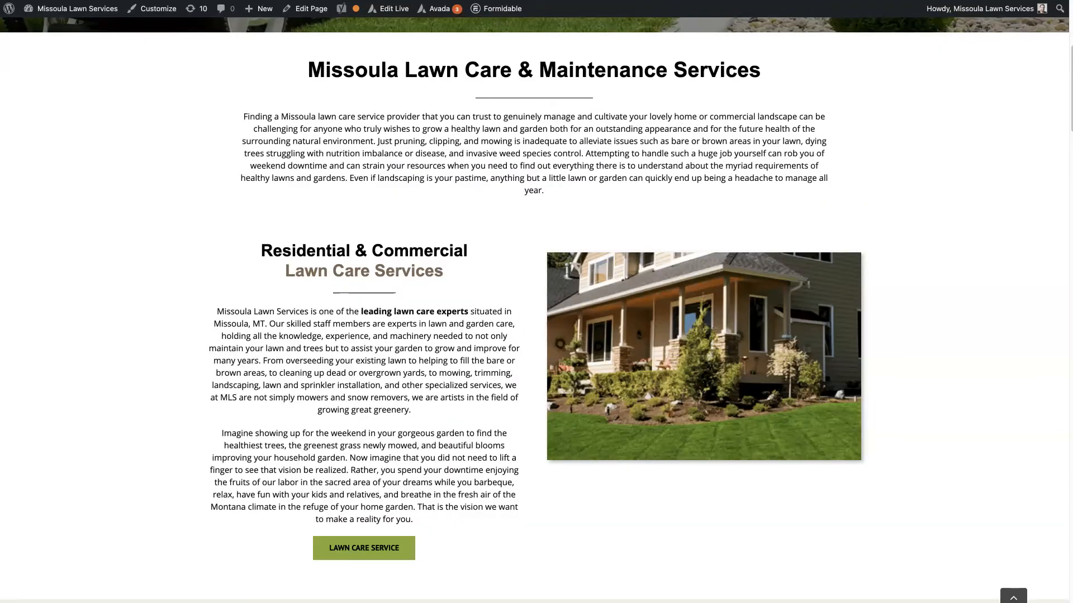
scroll(917, 228, "down", 4)
scroll(917, 227, "down", 4)
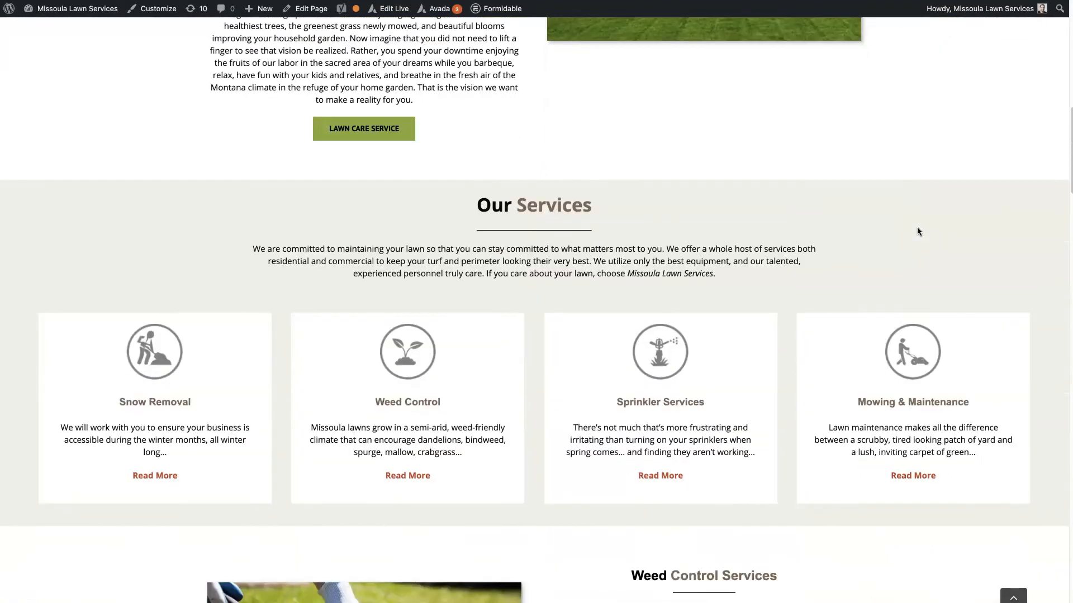
scroll(918, 227, "up", 10)
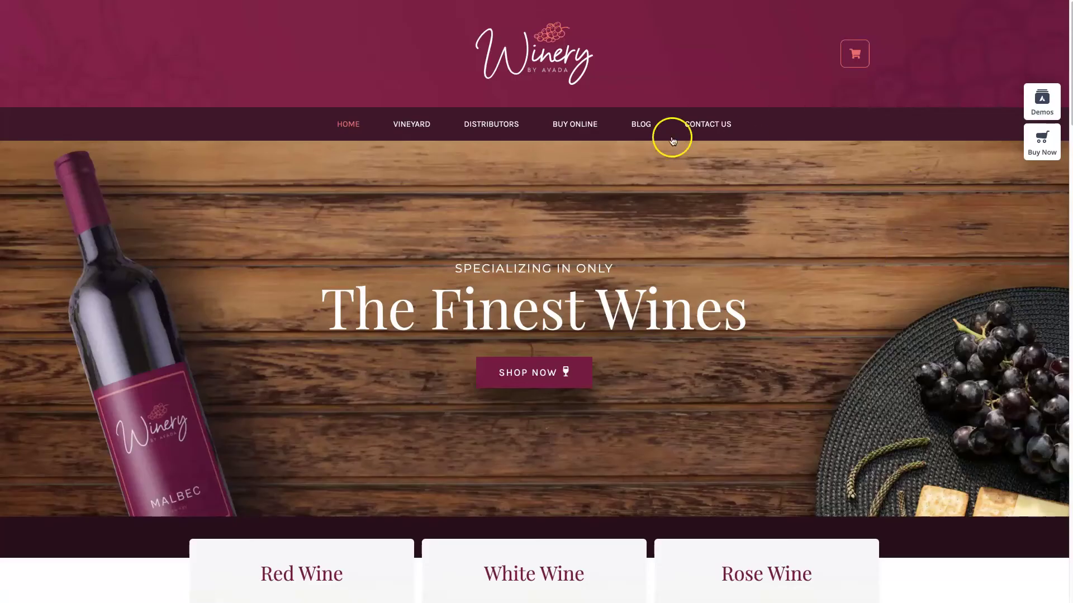
scroll(875, 335, "down", 2)
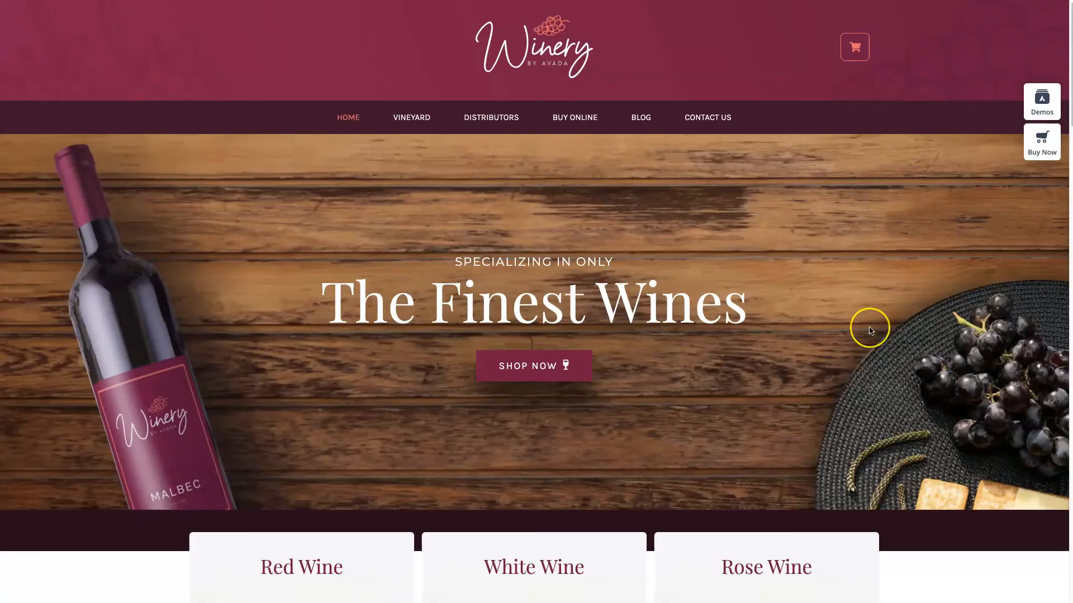
scroll(870, 330, "down", 2)
scroll(870, 331, "down", 5)
scroll(868, 327, "down", 3)
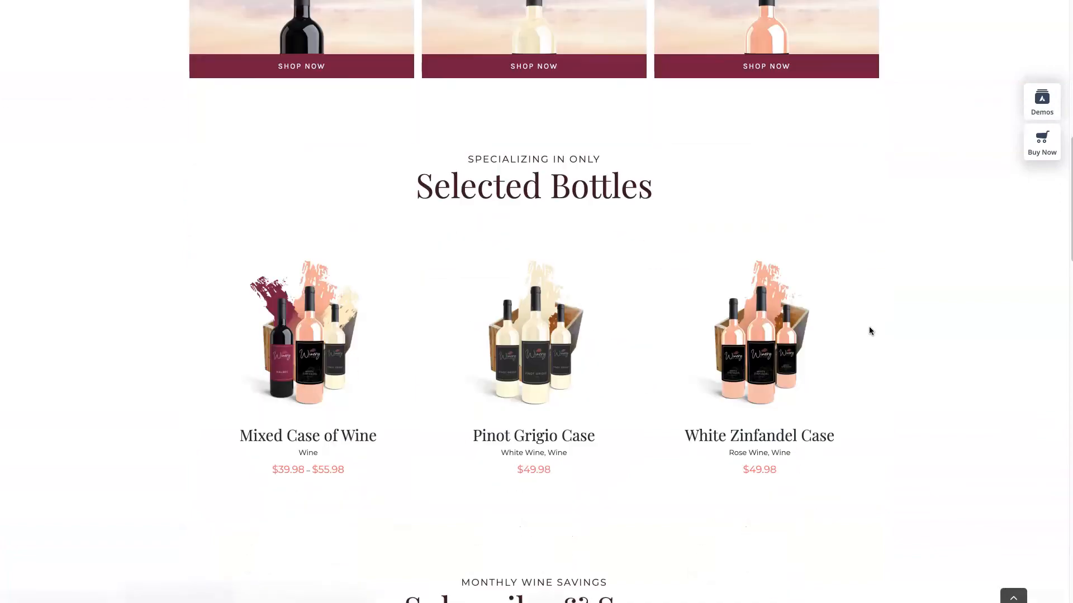
scroll(869, 327, "down", 2)
scroll(869, 326, "down", 5)
scroll(869, 326, "down", 3)
scroll(869, 326, "up", 5)
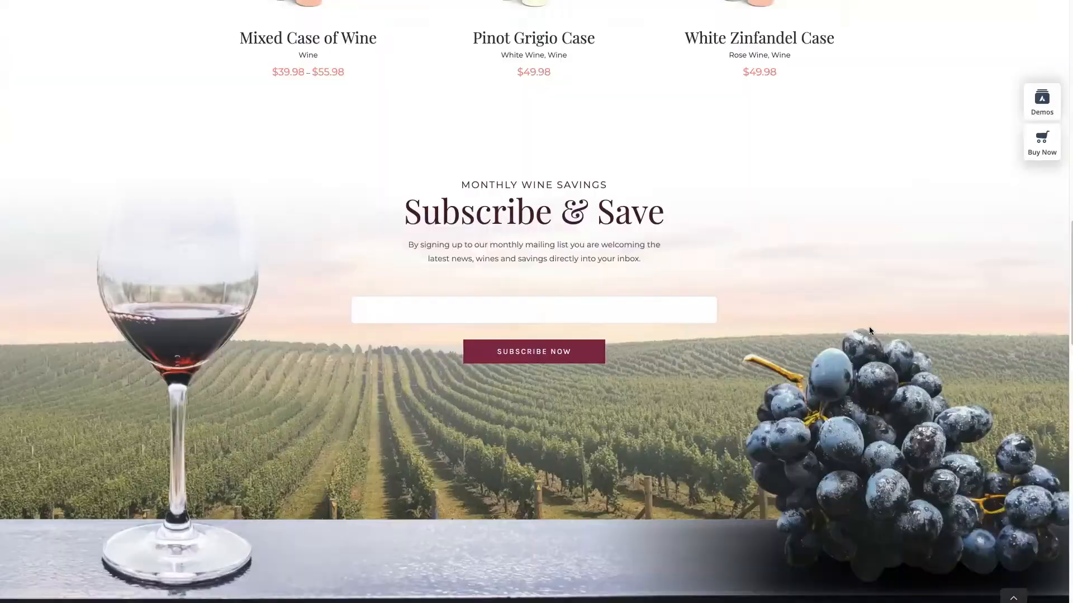
scroll(869, 326, "up", 10)
scroll(874, 320, "down", 2)
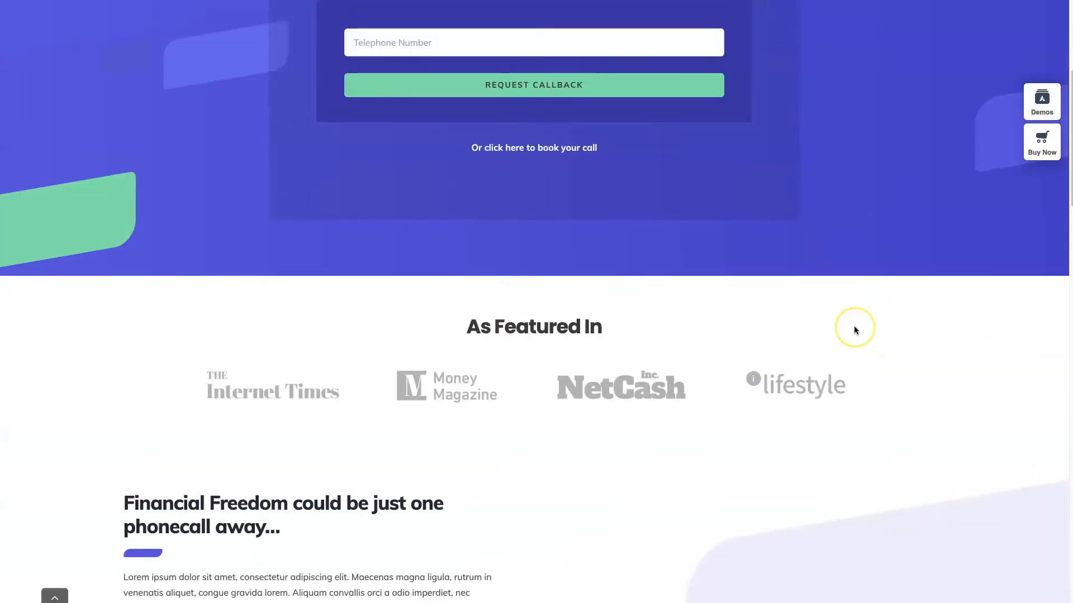
scroll(855, 327, "down", 4)
scroll(853, 326, "down", 5)
scroll(854, 325, "down", 4)
scroll(855, 326, "down", 4)
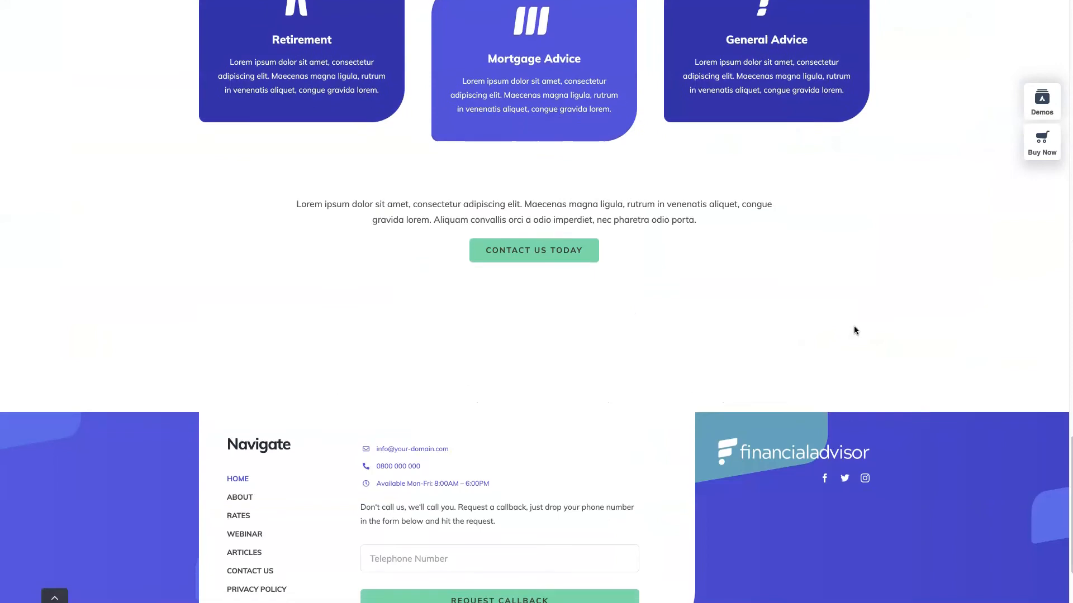
scroll(854, 326, "down", 4)
scroll(877, 329, "up", 6)
scroll(878, 330, "up", 6)
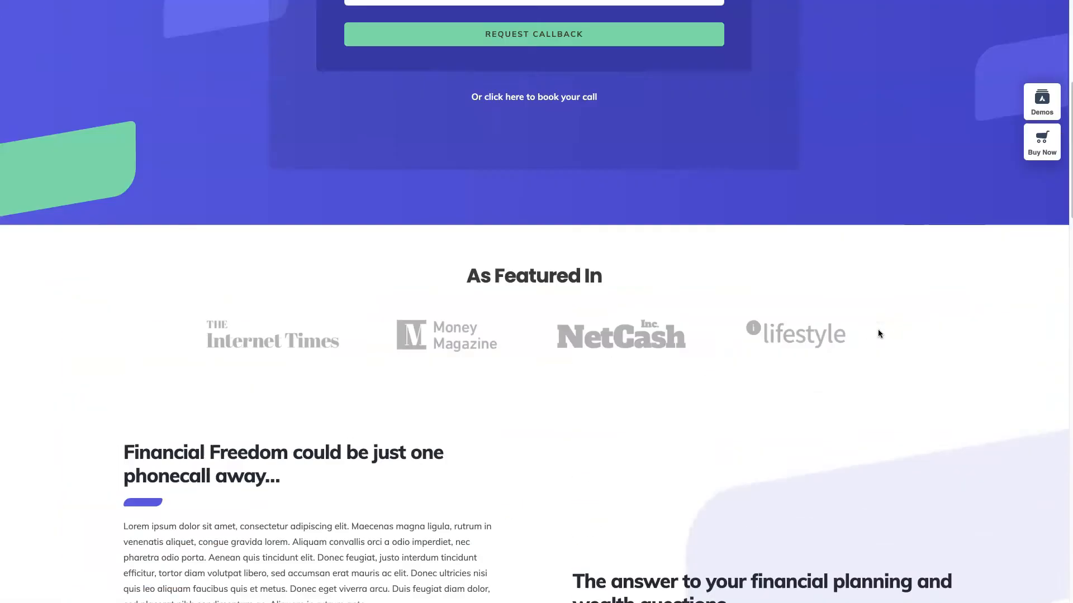
scroll(877, 329, "up", 6)
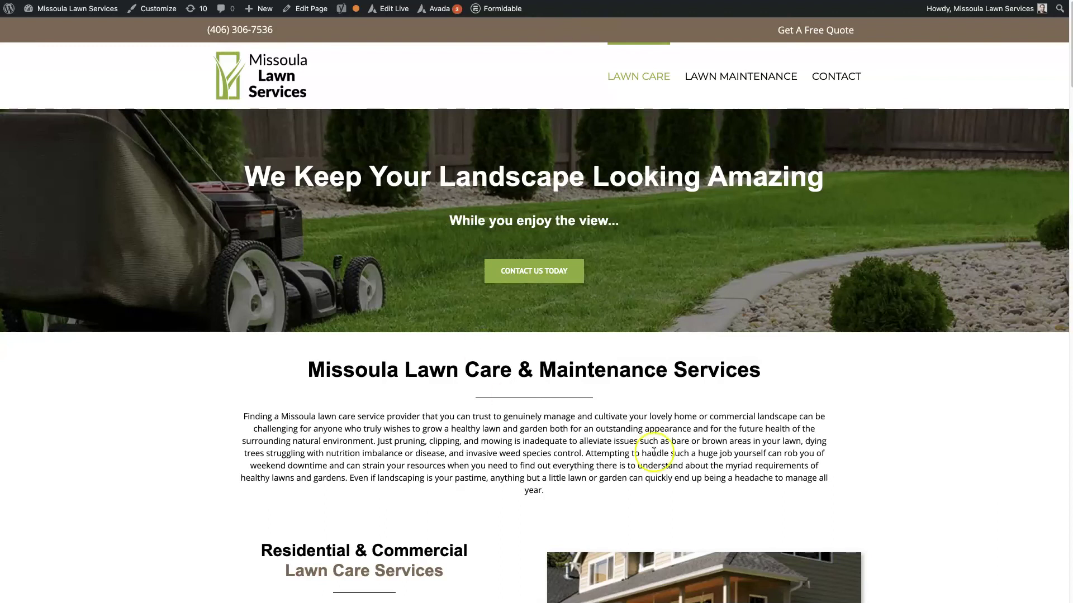
scroll(900, 436, "down", 5)
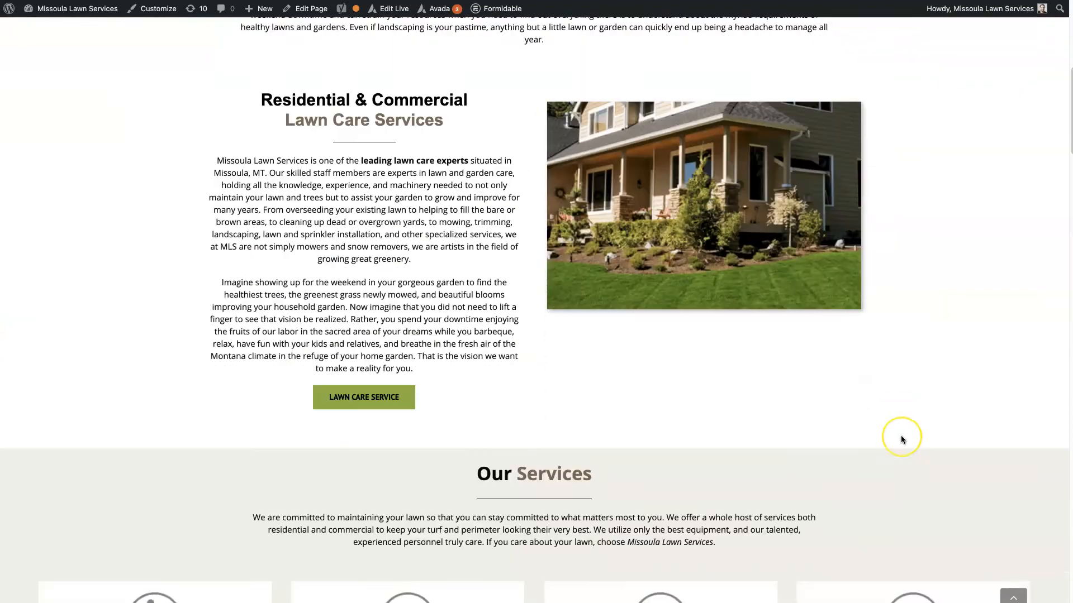
scroll(900, 435, "up", 5)
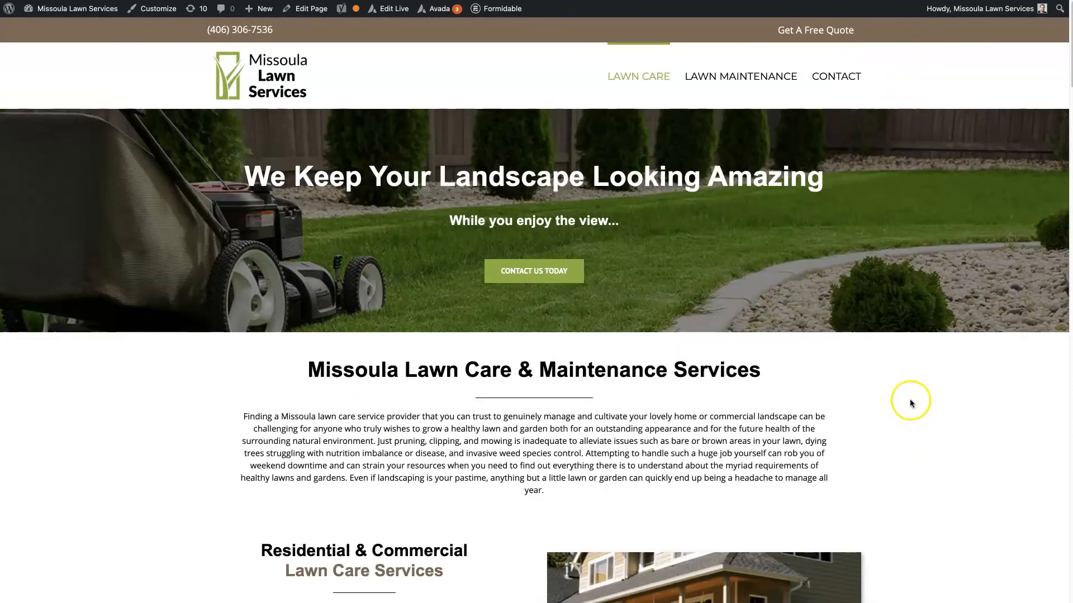